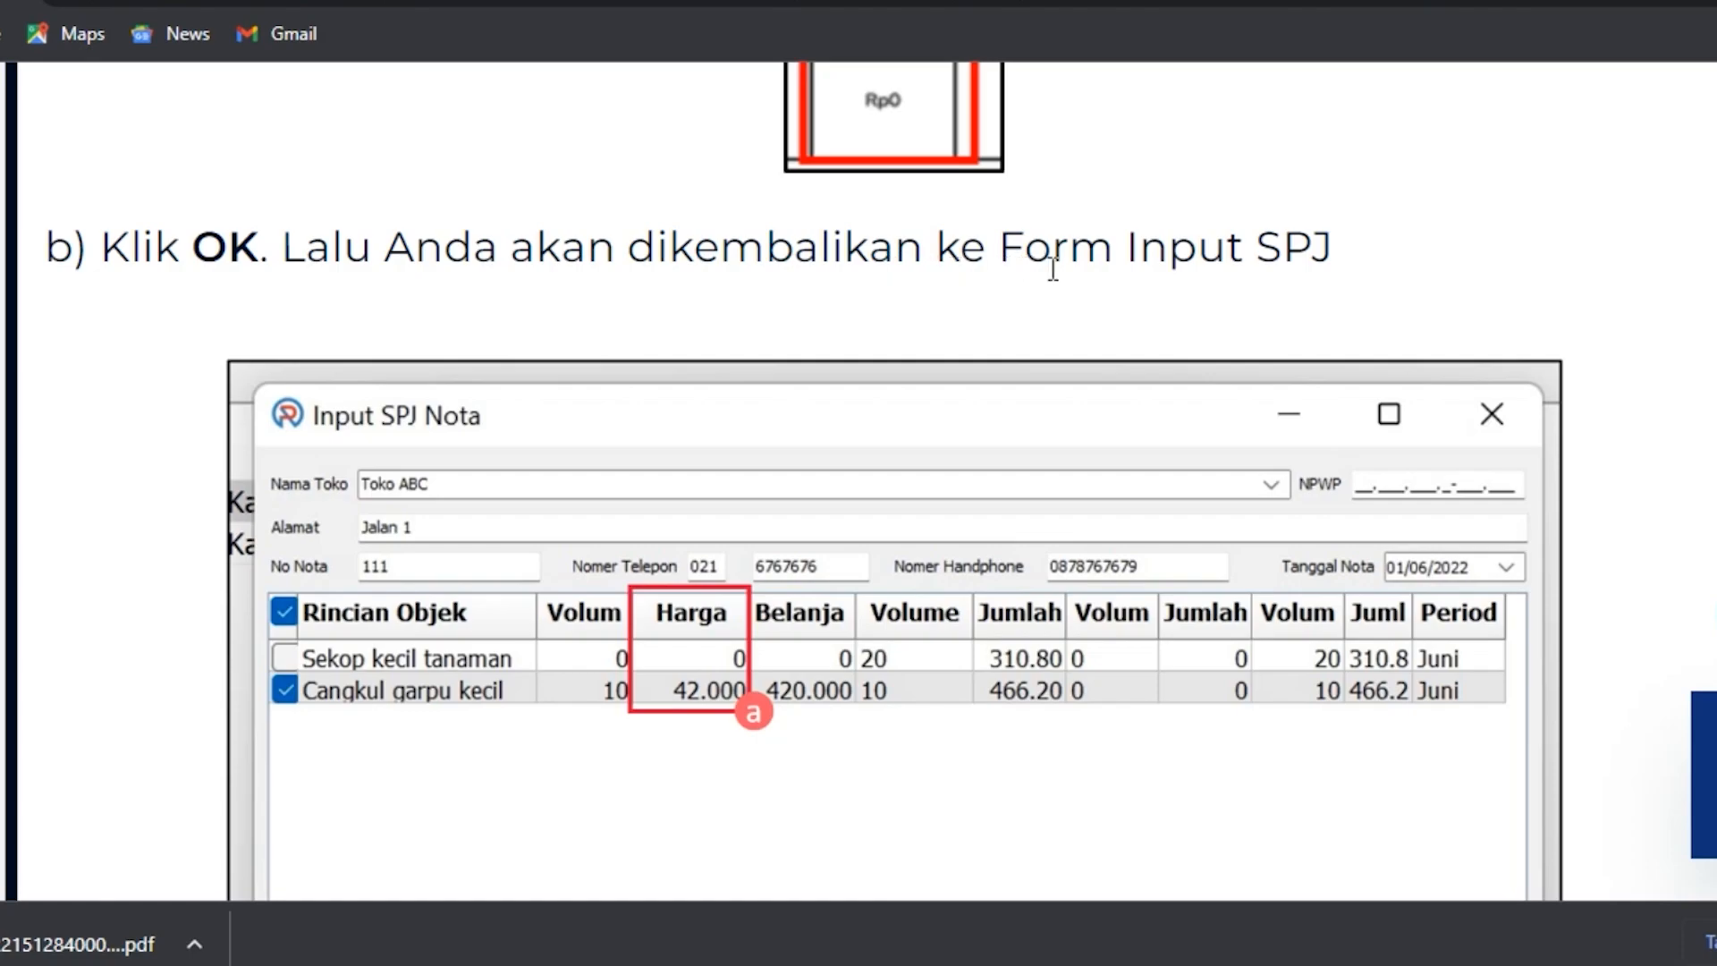
Read through the guide's instructions on entering item prices, the tax option and PPN in the SPJ Nota form.
{"action": "scroll", "coordinate": [1268, 283], "scroll_direction": "down", "scroll_amount": 2}
{"action": "scroll", "coordinate": [1002, 413], "scroll_direction": "down", "scroll_amount": 3}
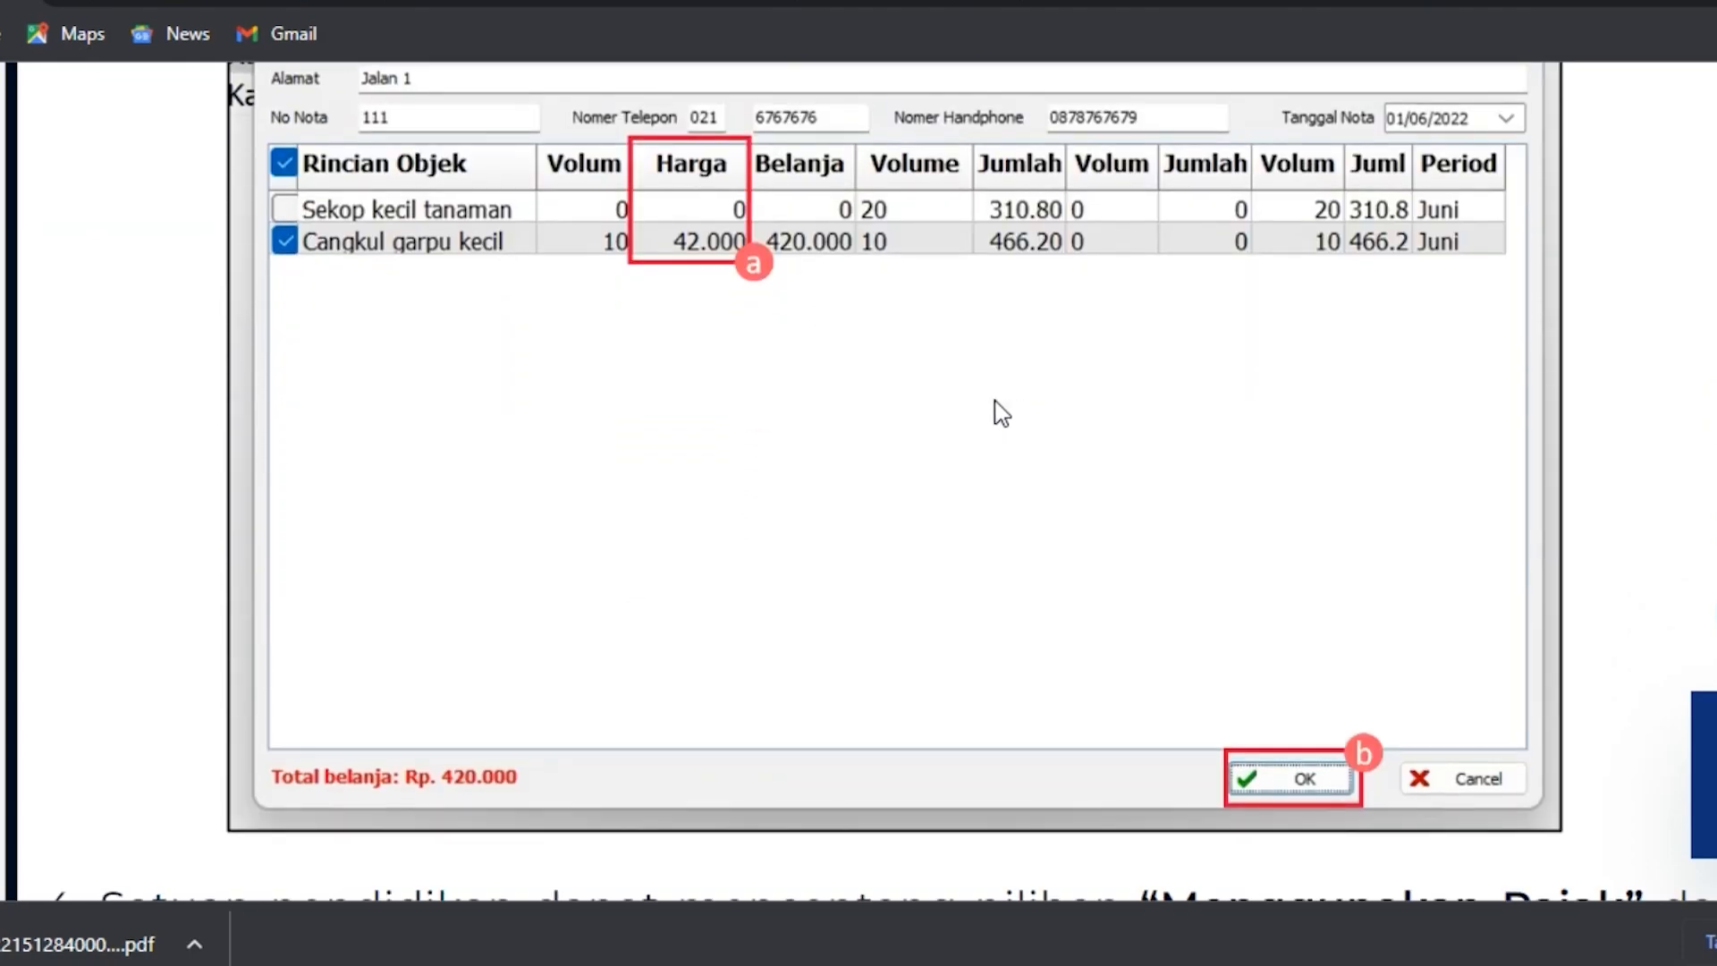
{"action": "scroll", "coordinate": [1092, 440], "scroll_direction": "down", "scroll_amount": 3}
{"action": "scroll", "coordinate": [912, 352], "scroll_direction": "up", "scroll_amount": 2}
{"action": "scroll", "coordinate": [912, 357], "scroll_direction": "down", "scroll_amount": 2}
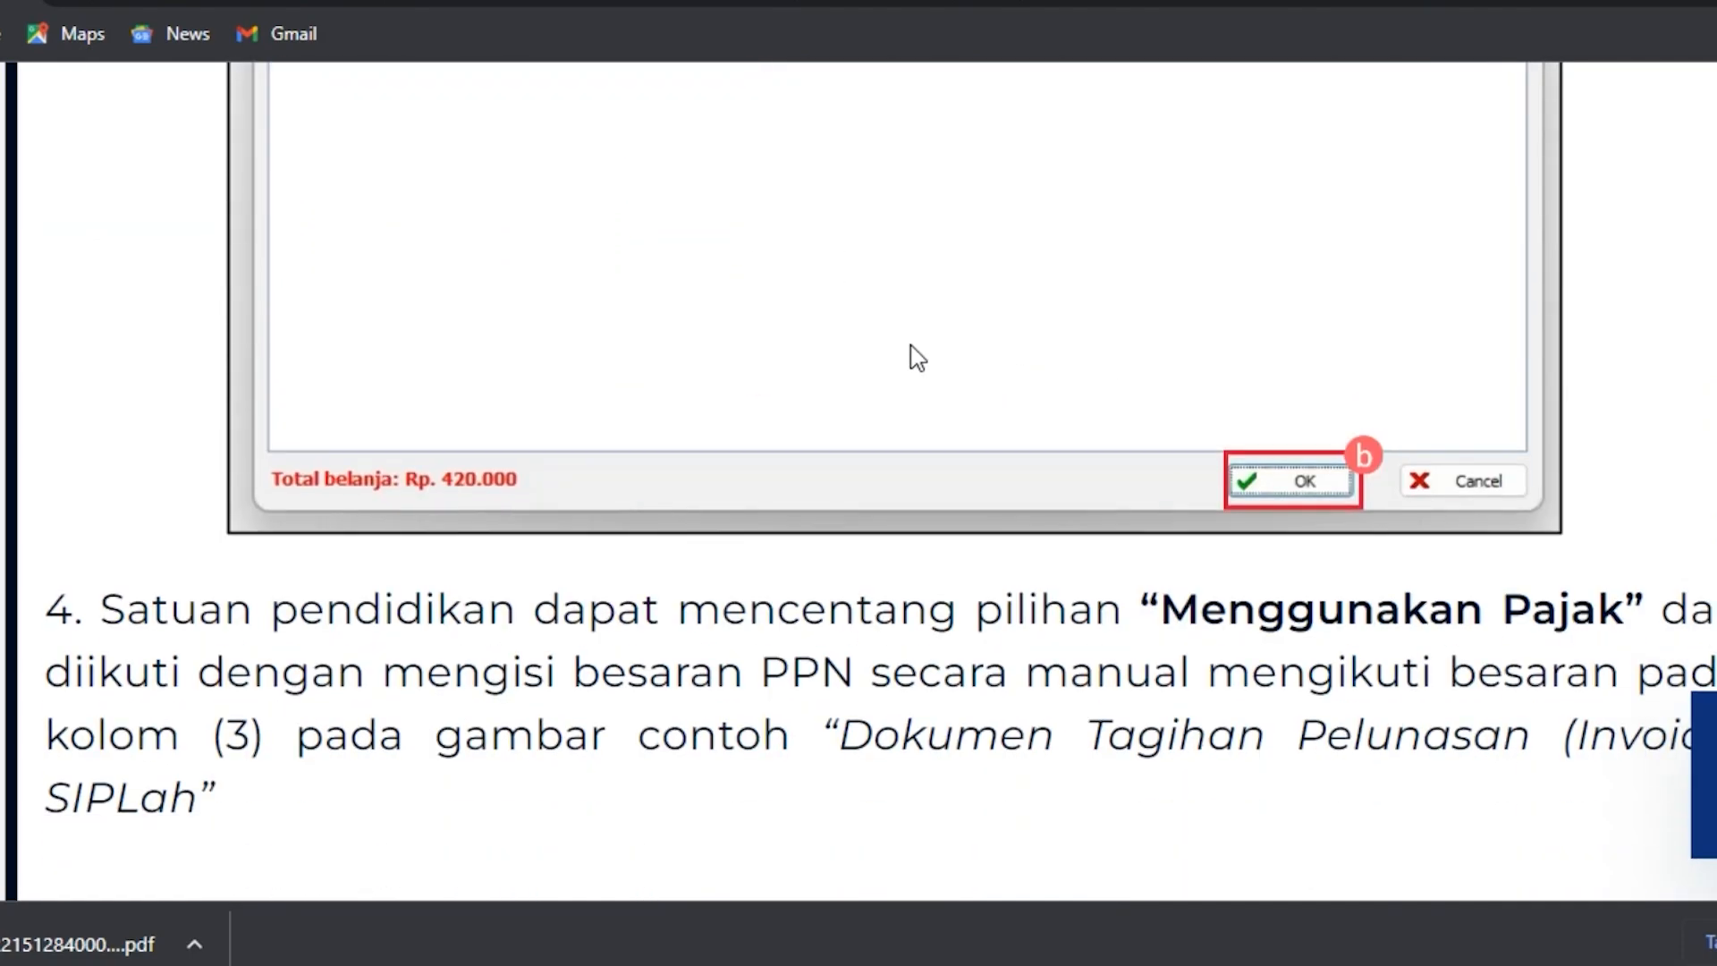
{"action": "scroll", "coordinate": [809, 322], "scroll_direction": "down", "scroll_amount": 2}
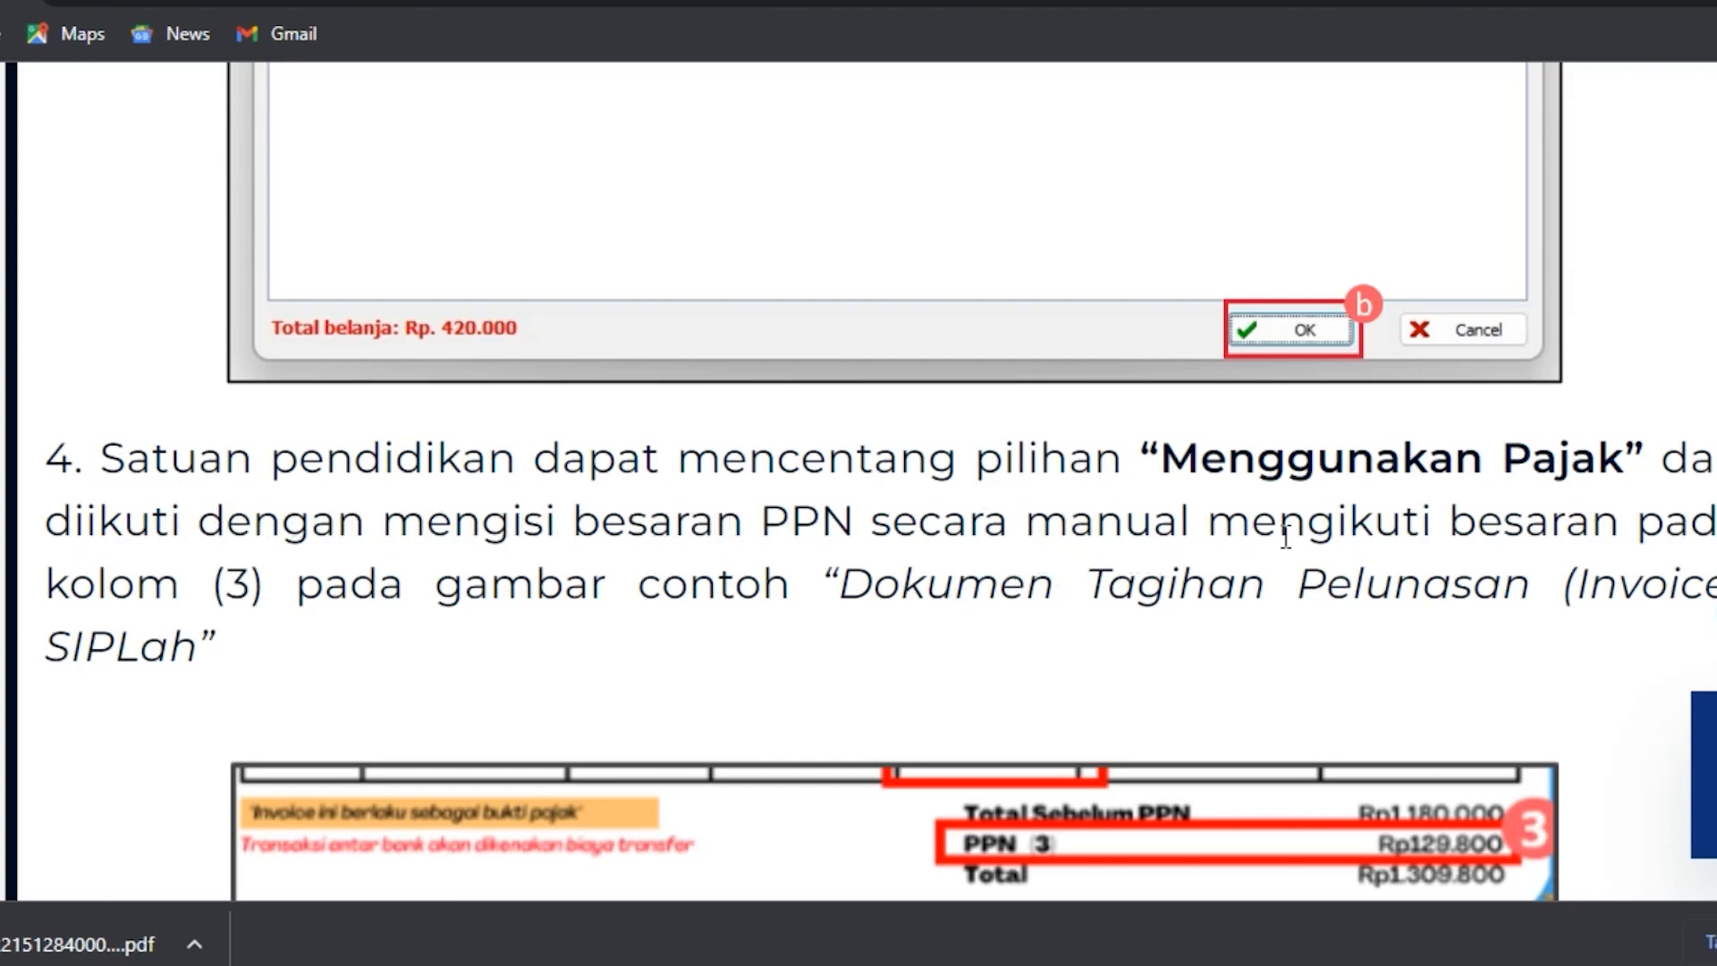
{"action": "scroll", "coordinate": [536, 566], "scroll_direction": "down", "scroll_amount": 2}
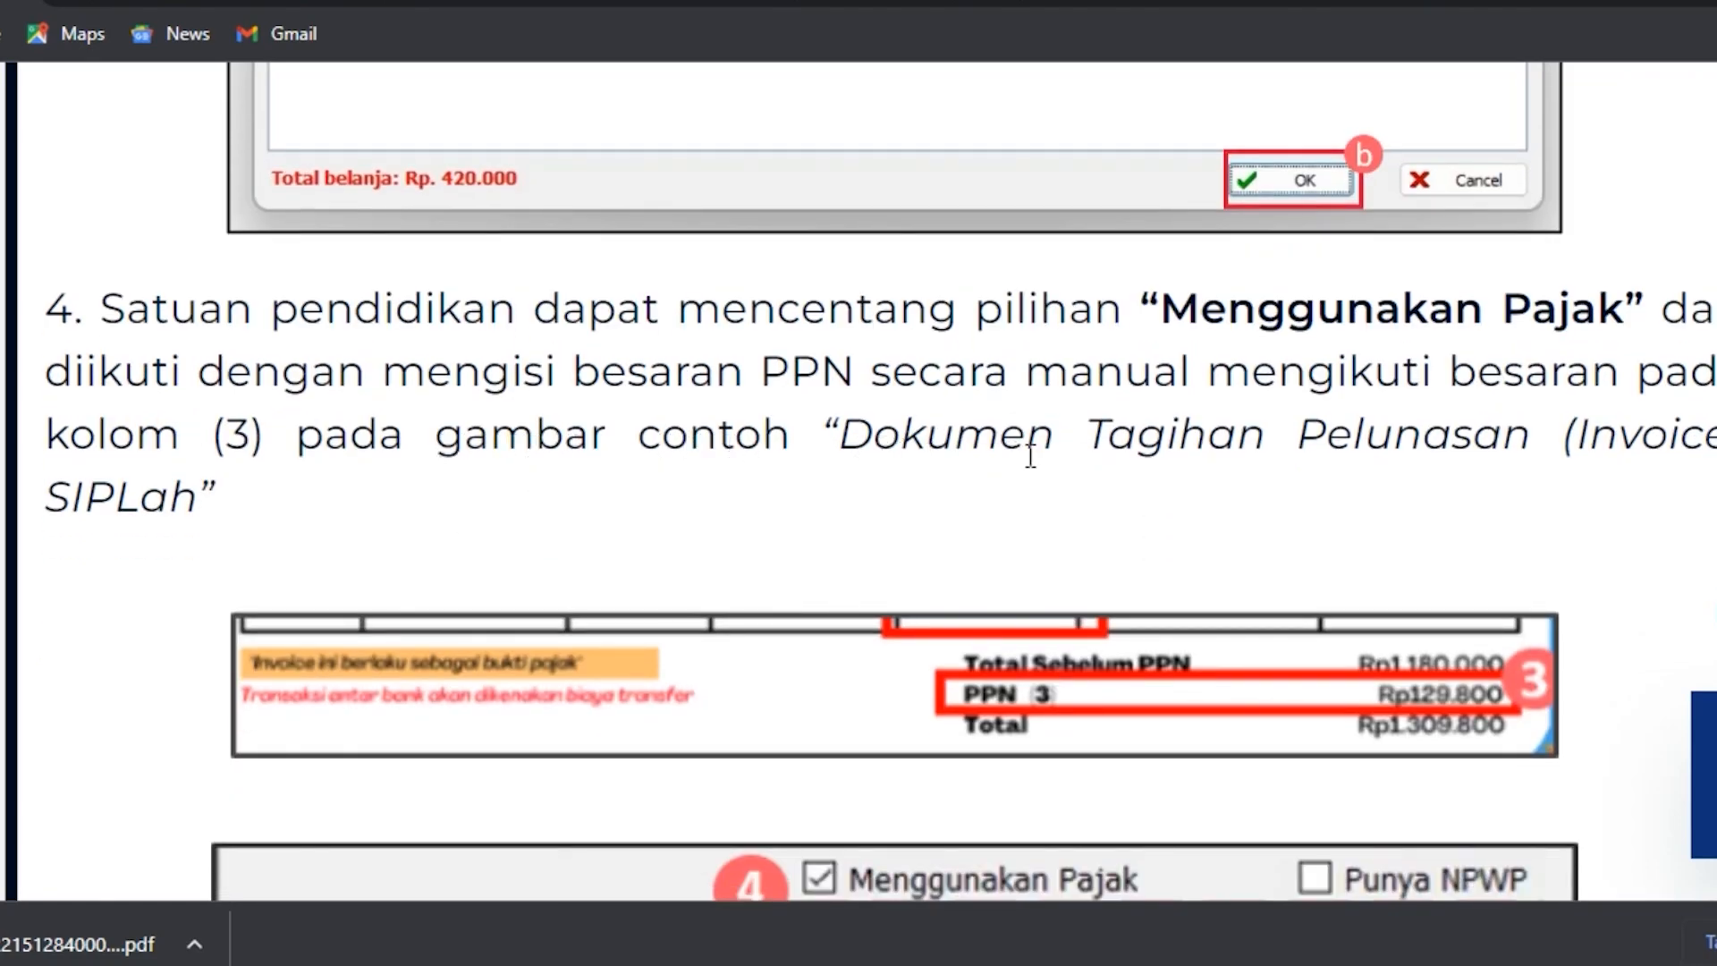
{"action": "scroll", "coordinate": [1150, 475], "scroll_direction": "down", "scroll_amount": 4}
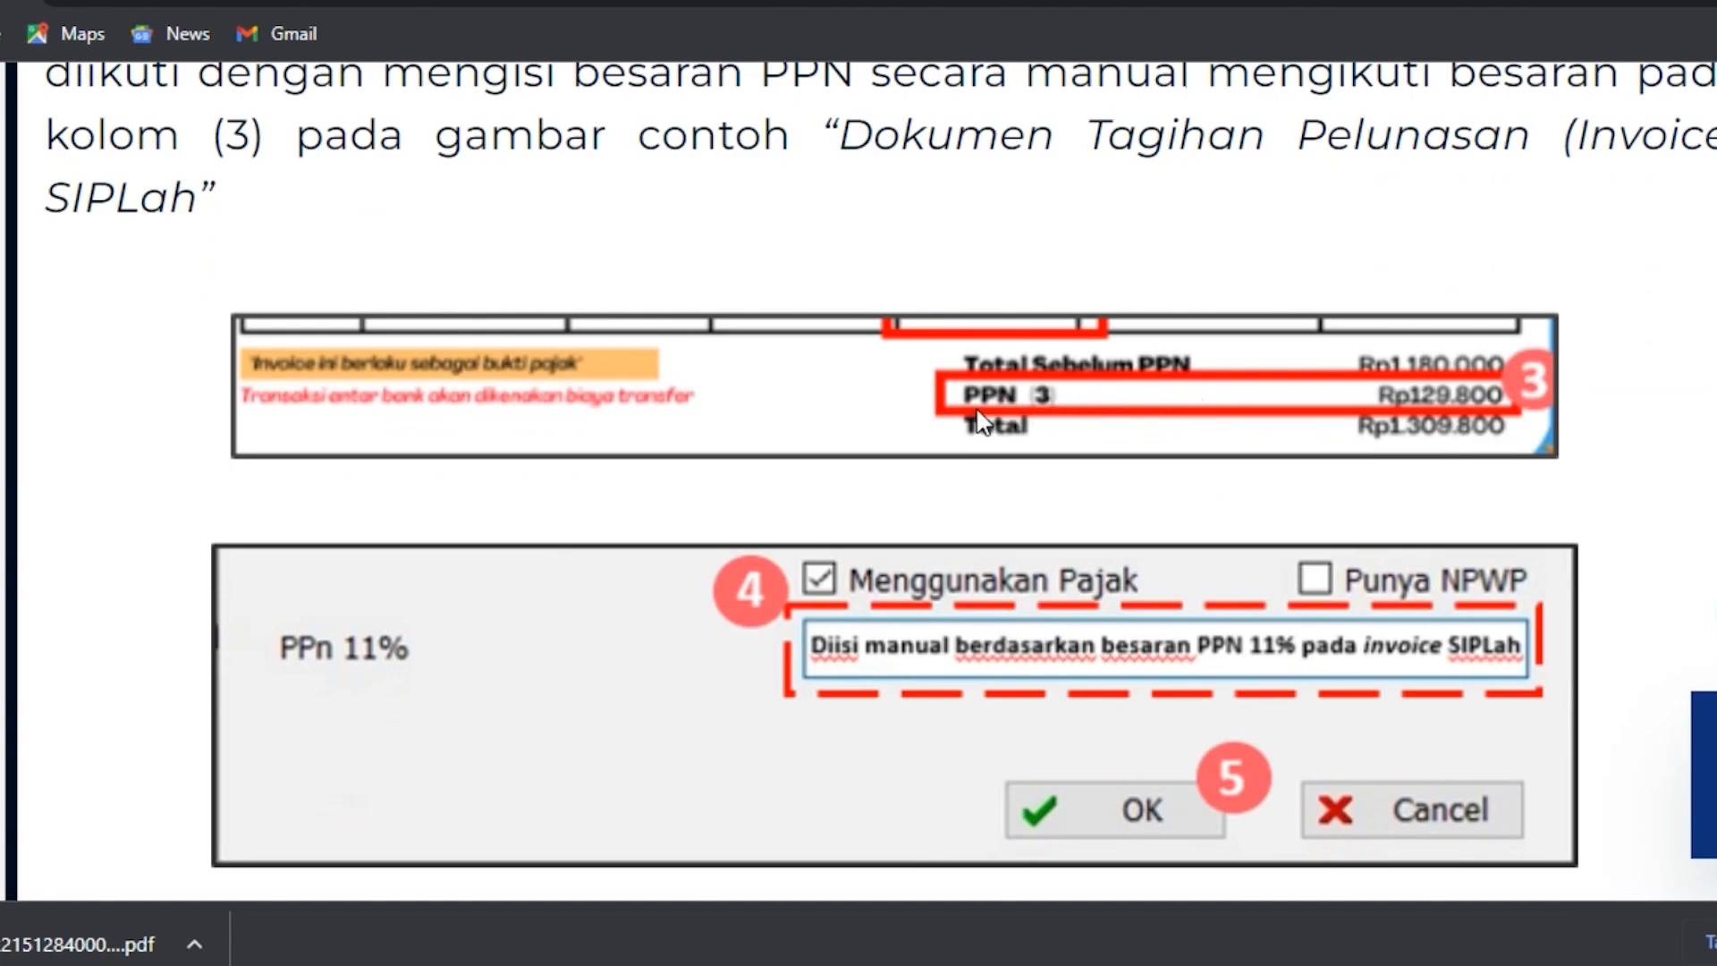
{"action": "scroll", "coordinate": [1194, 407], "scroll_direction": "down", "scroll_amount": 2}
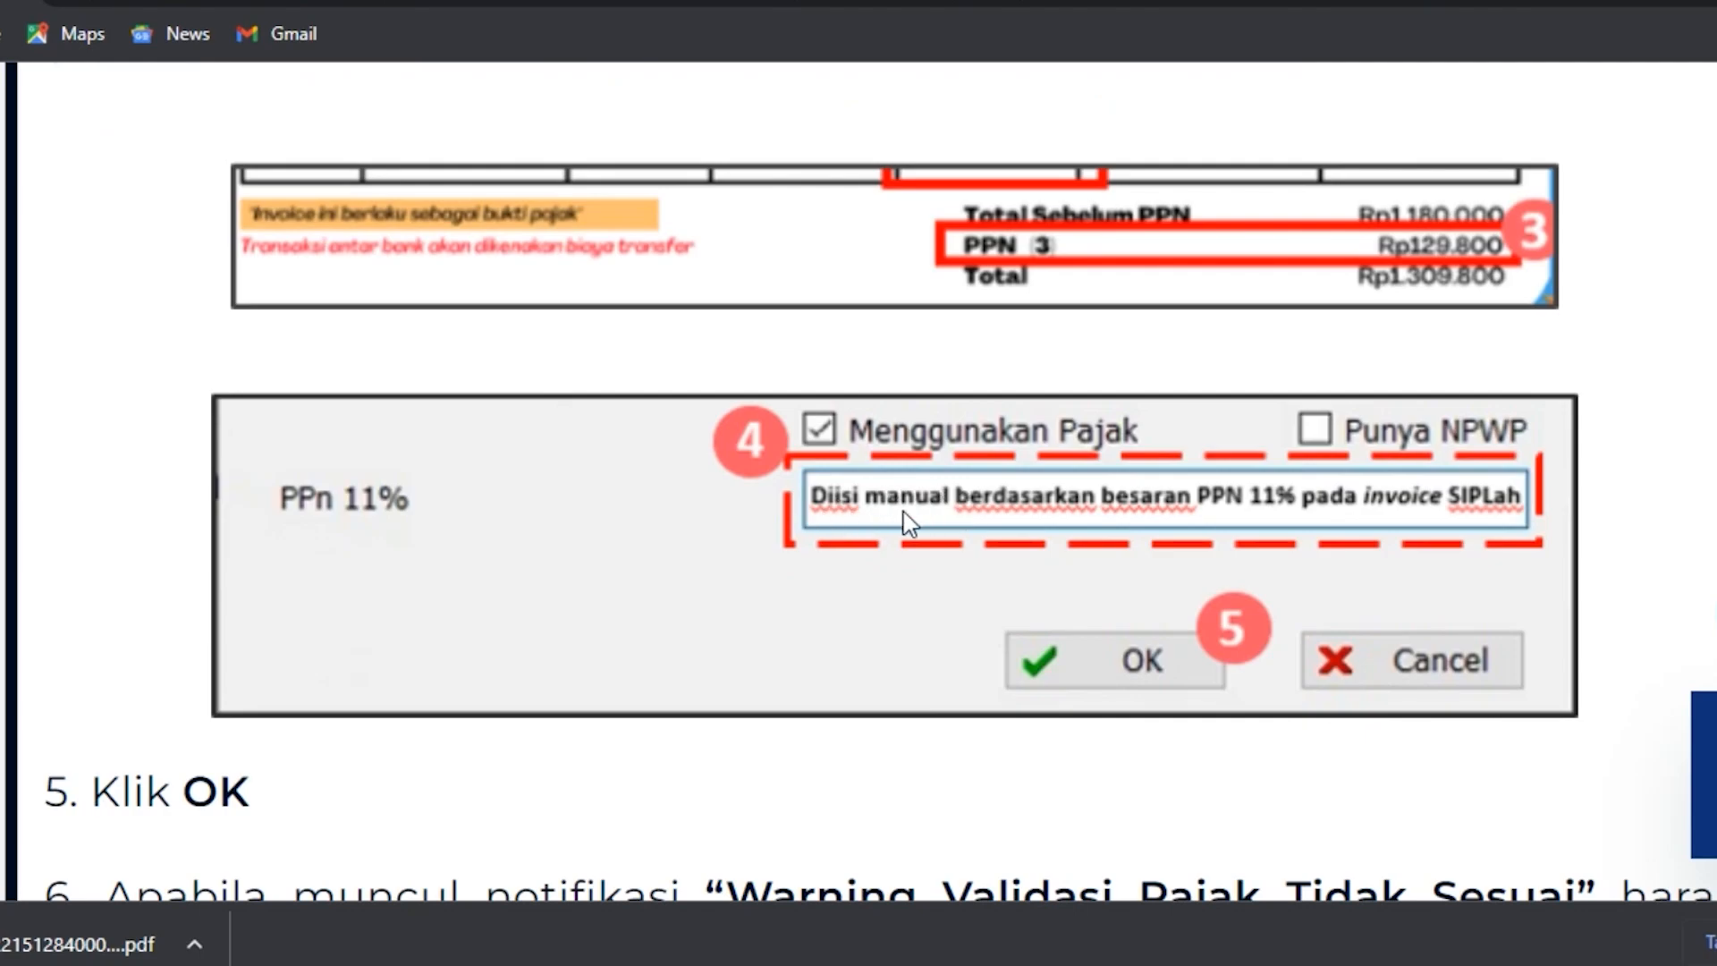
{"action": "scroll", "coordinate": [904, 523], "scroll_direction": "down", "scroll_amount": 4}
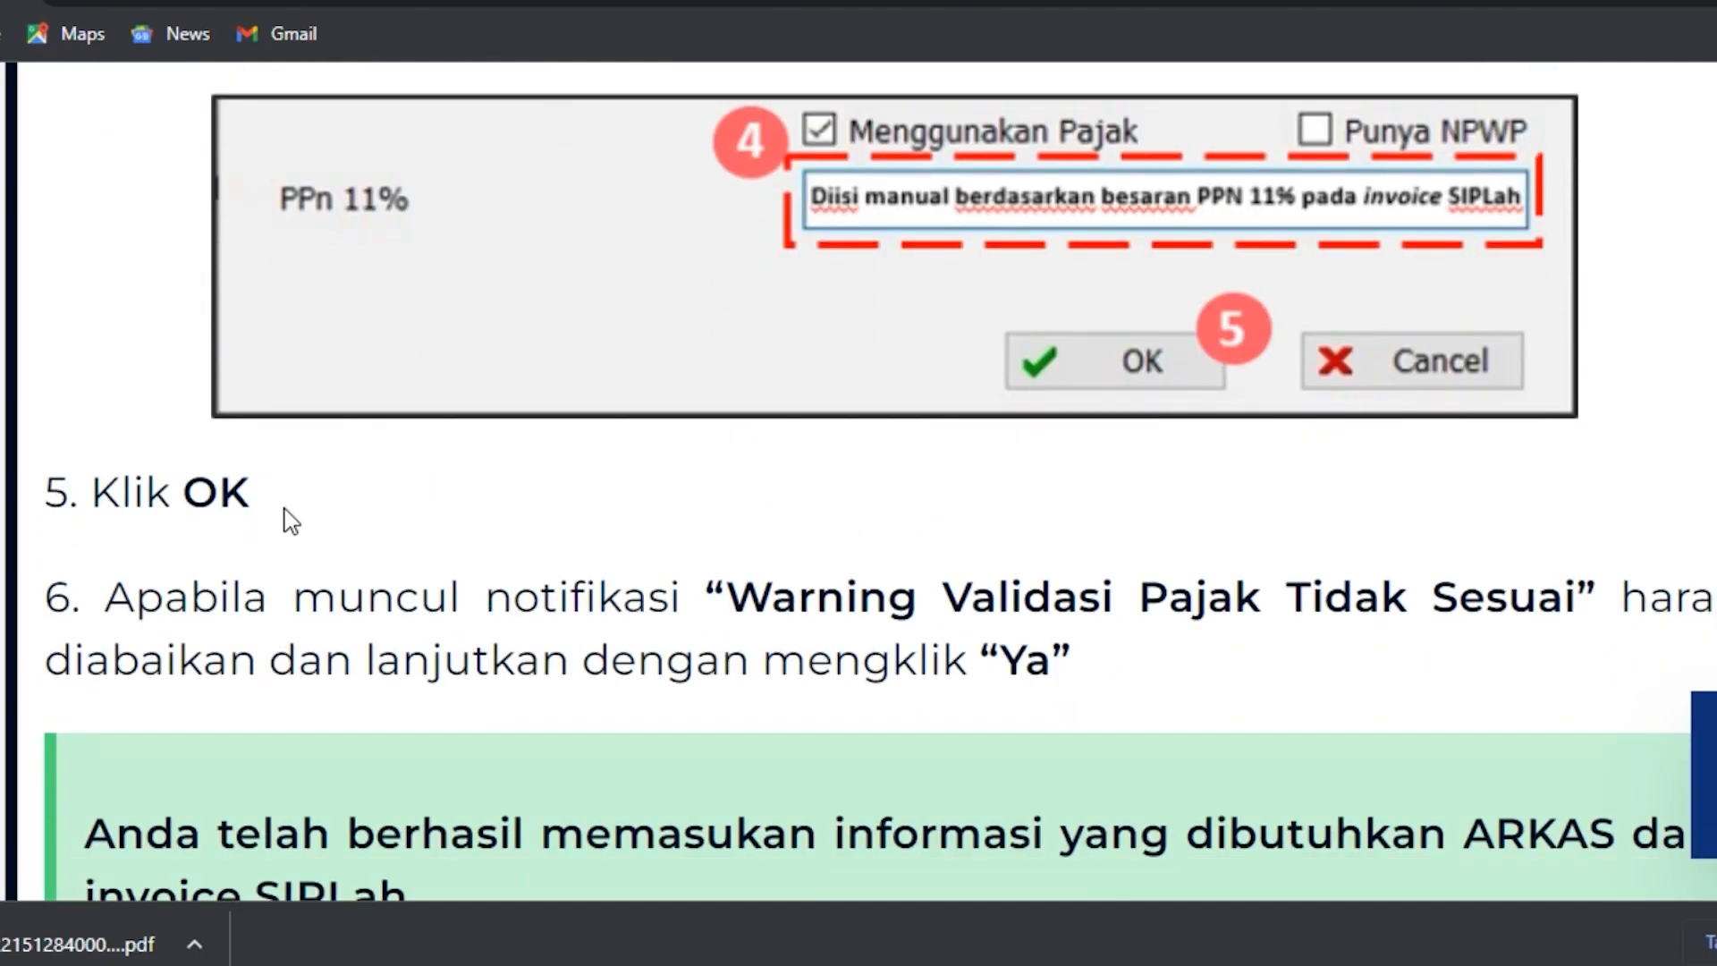
{"action": "scroll", "coordinate": [287, 517], "scroll_direction": "up", "scroll_amount": 4}
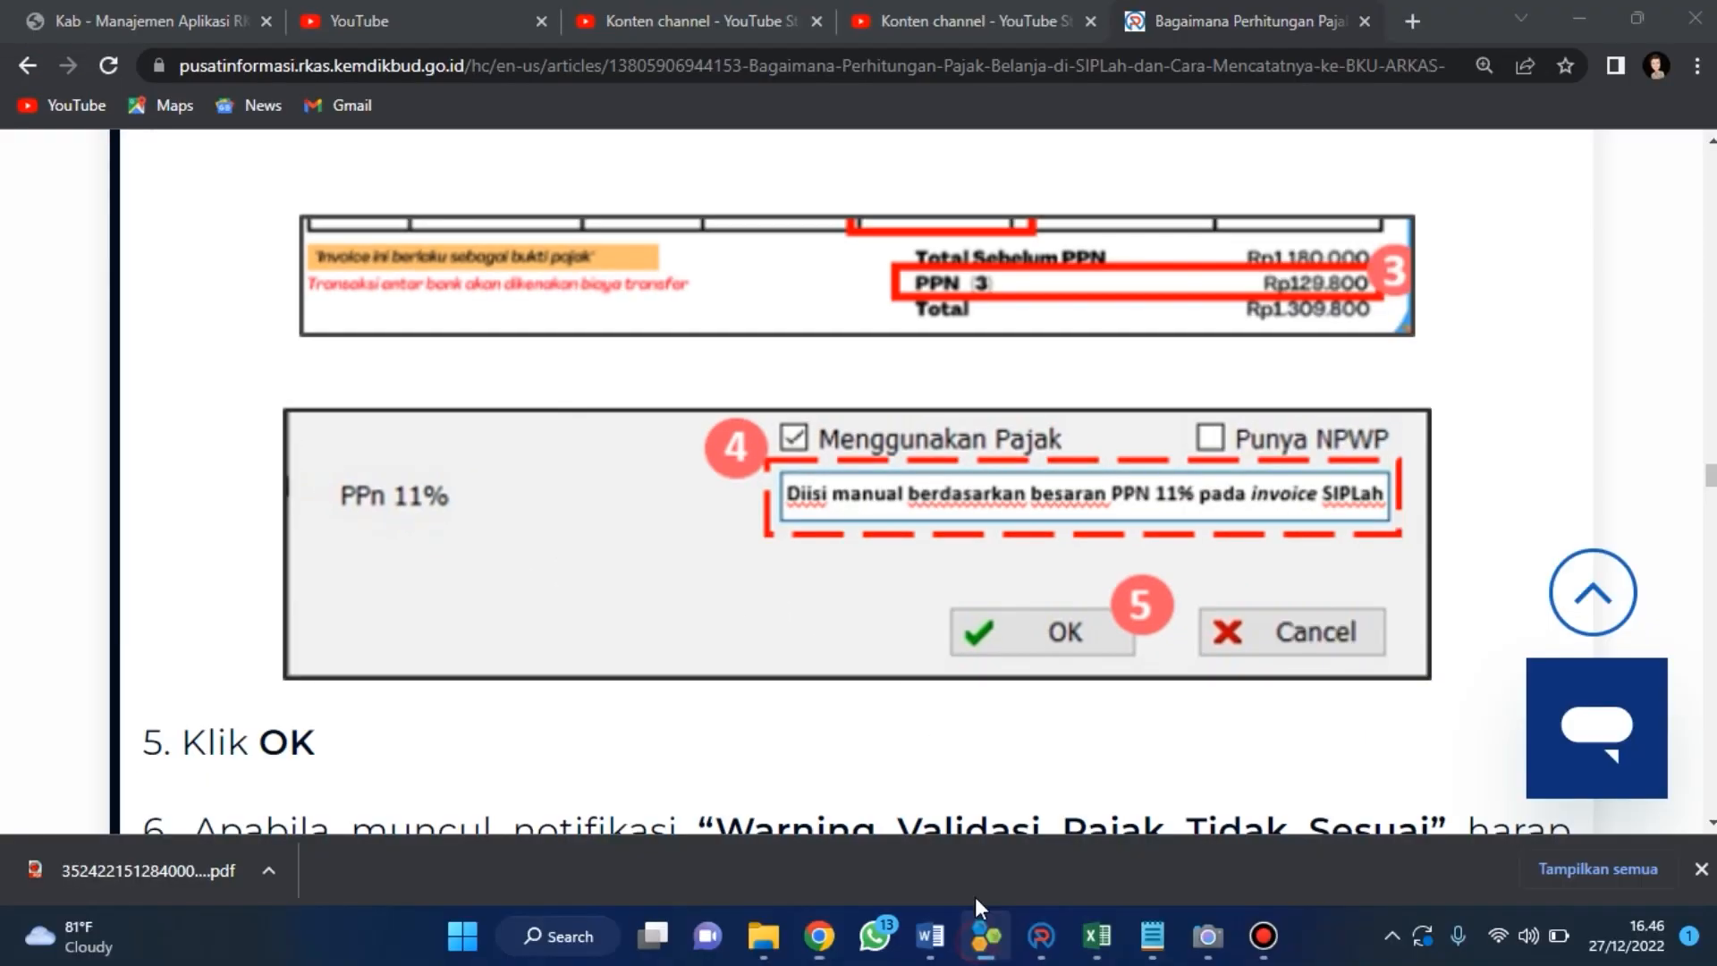
Switch to the invoice PDF and examine the item table's prices before PPN.
{"action": "left_click", "coordinate": [984, 935]}
{"action": "scroll", "coordinate": [760, 536], "scroll_direction": "down", "scroll_amount": 9}
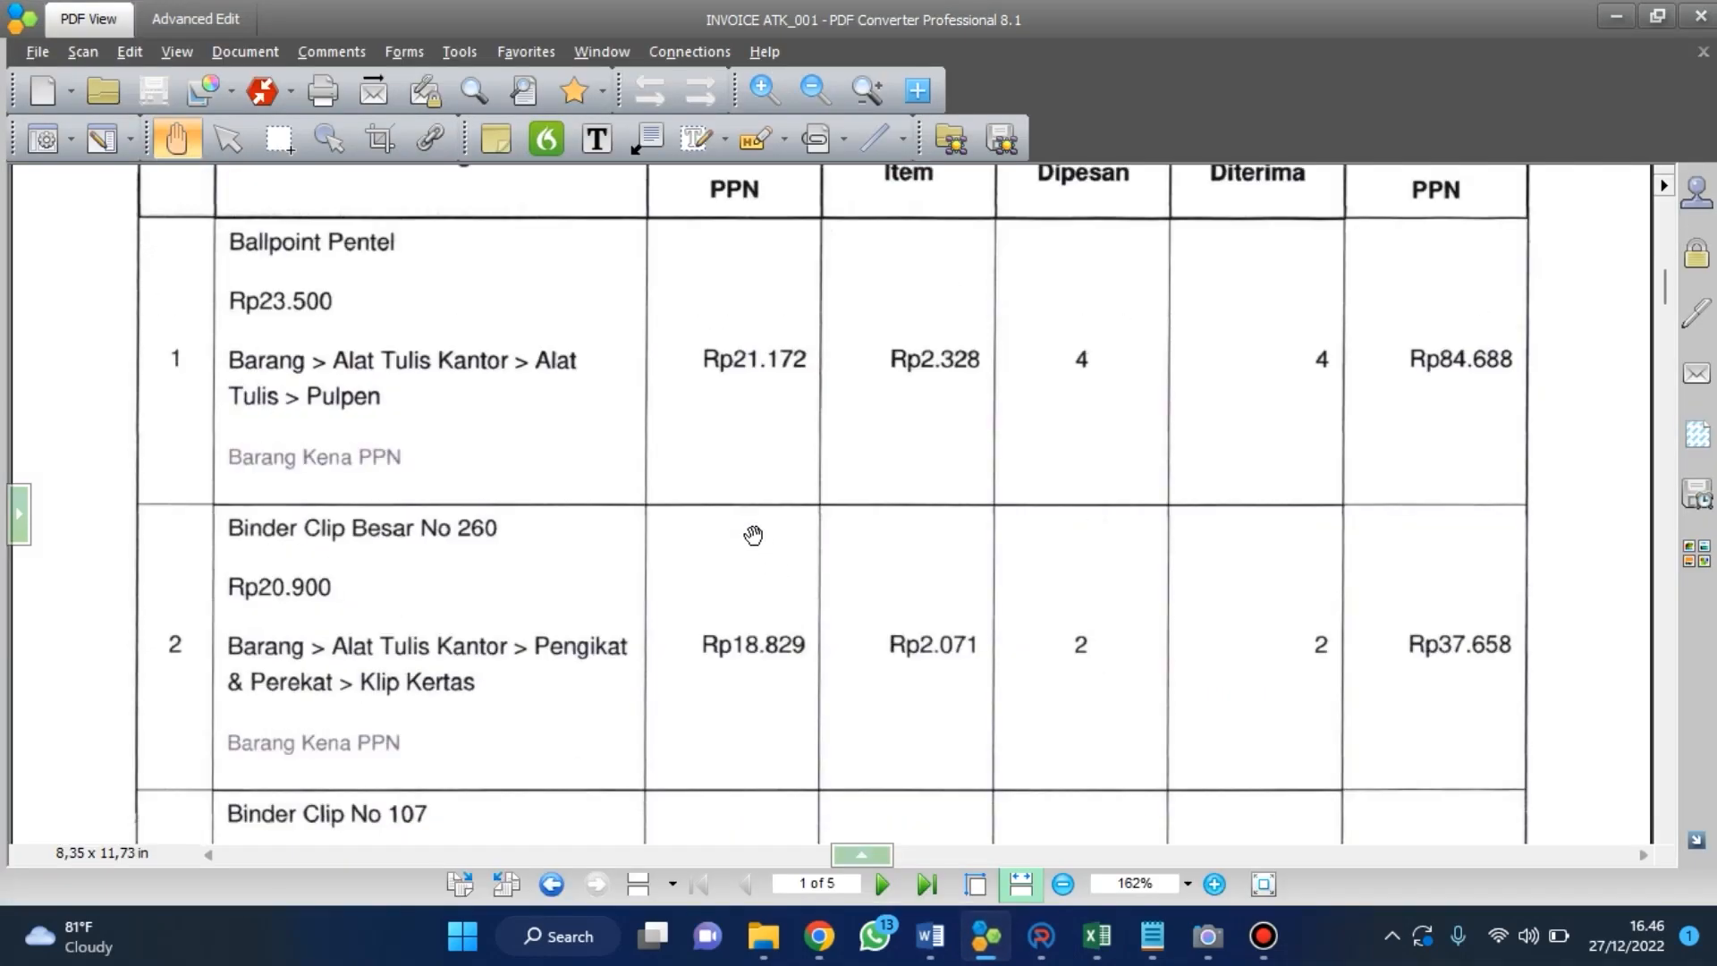
{"action": "scroll", "coordinate": [742, 535], "scroll_direction": "down", "scroll_amount": 4}
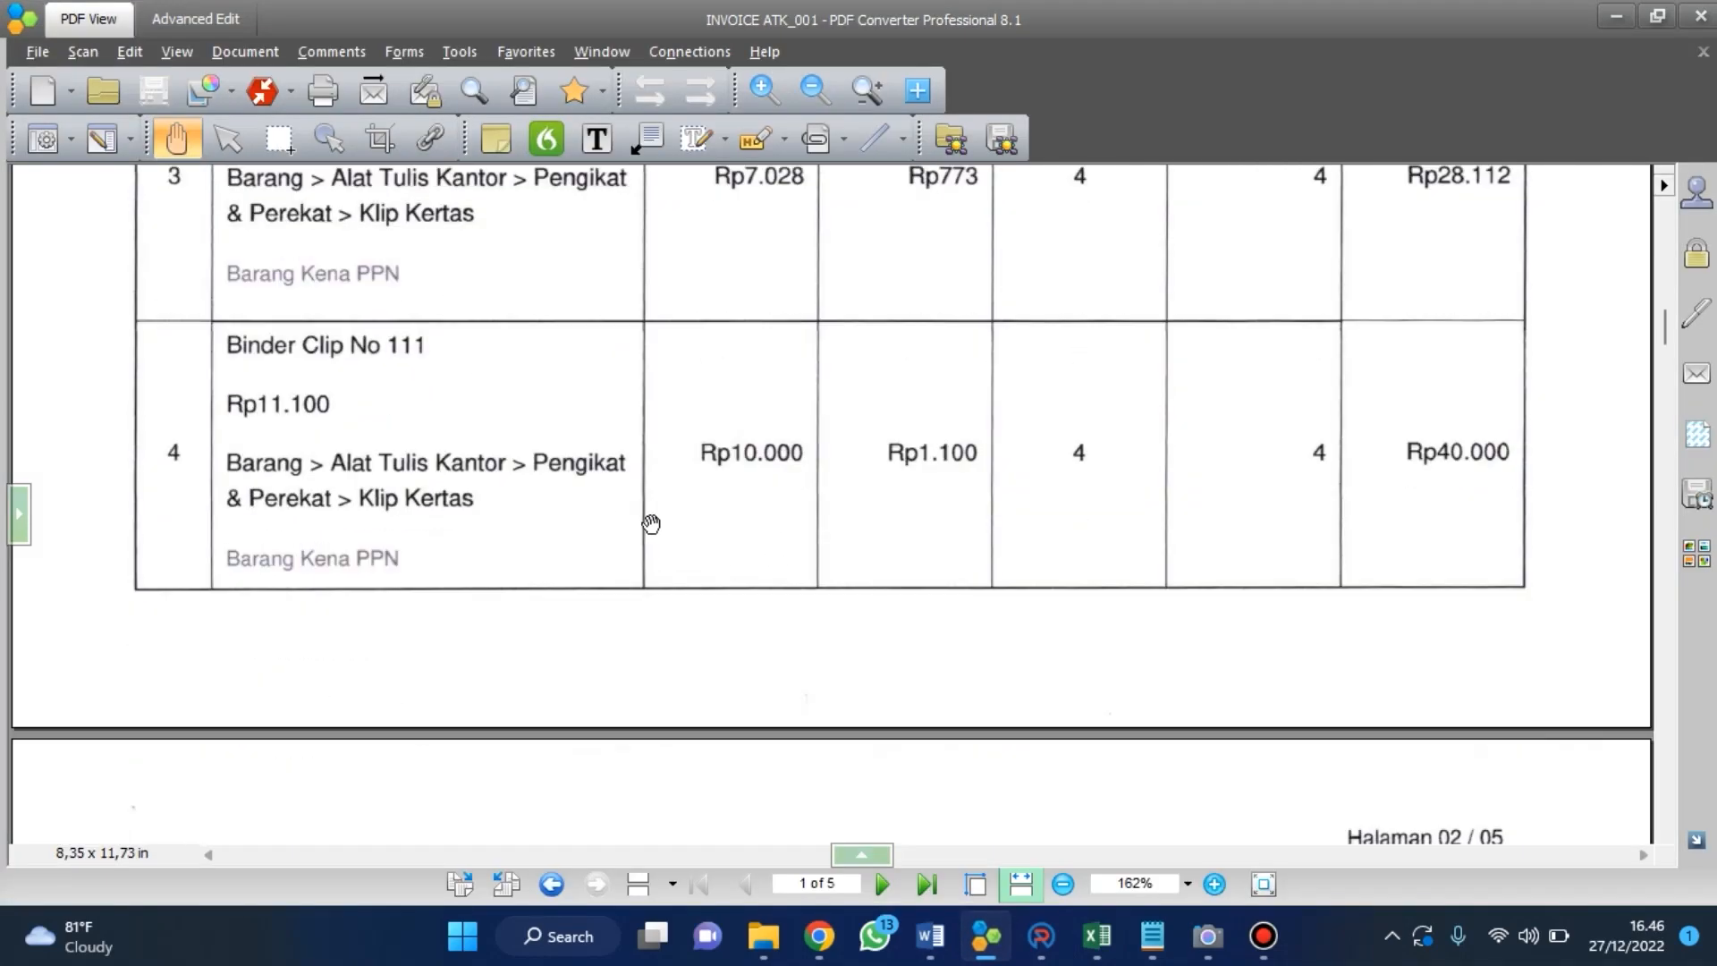
{"action": "scroll", "coordinate": [670, 533], "scroll_direction": "up", "scroll_amount": 6}
{"action": "scroll", "coordinate": [626, 506], "scroll_direction": "up", "scroll_amount": 3}
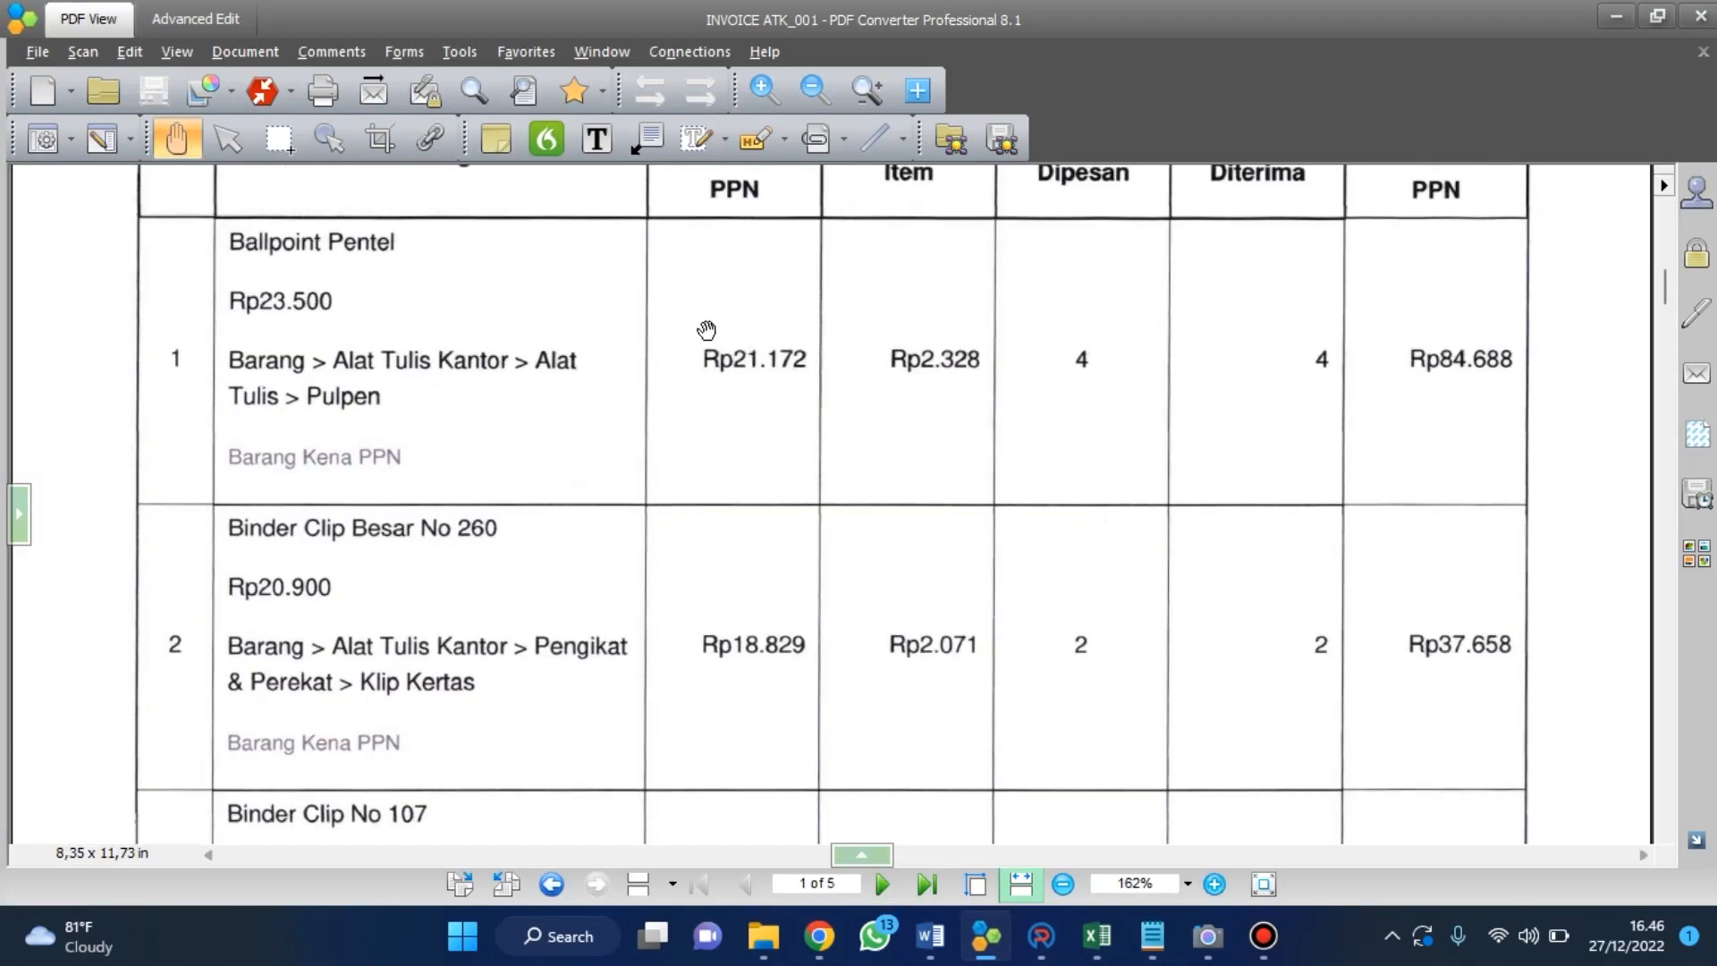
{"action": "scroll", "coordinate": [702, 330], "scroll_direction": "up", "scroll_amount": 2}
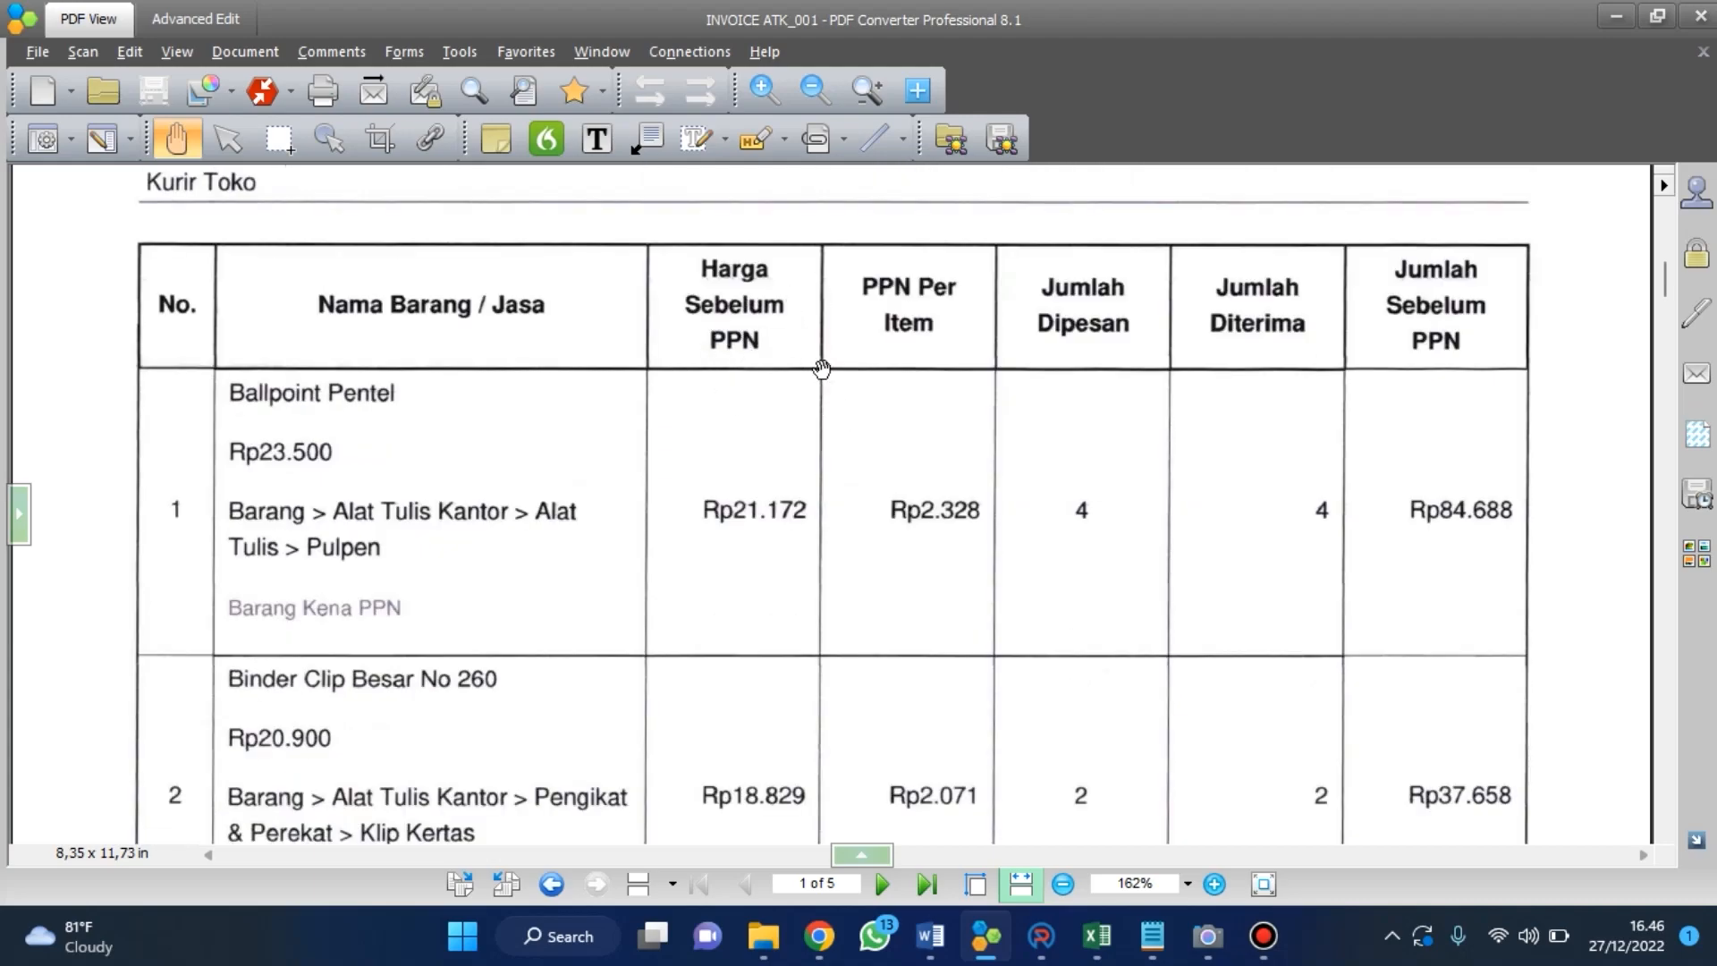
{"action": "scroll", "coordinate": [859, 376], "scroll_direction": "down", "scroll_amount": 1}
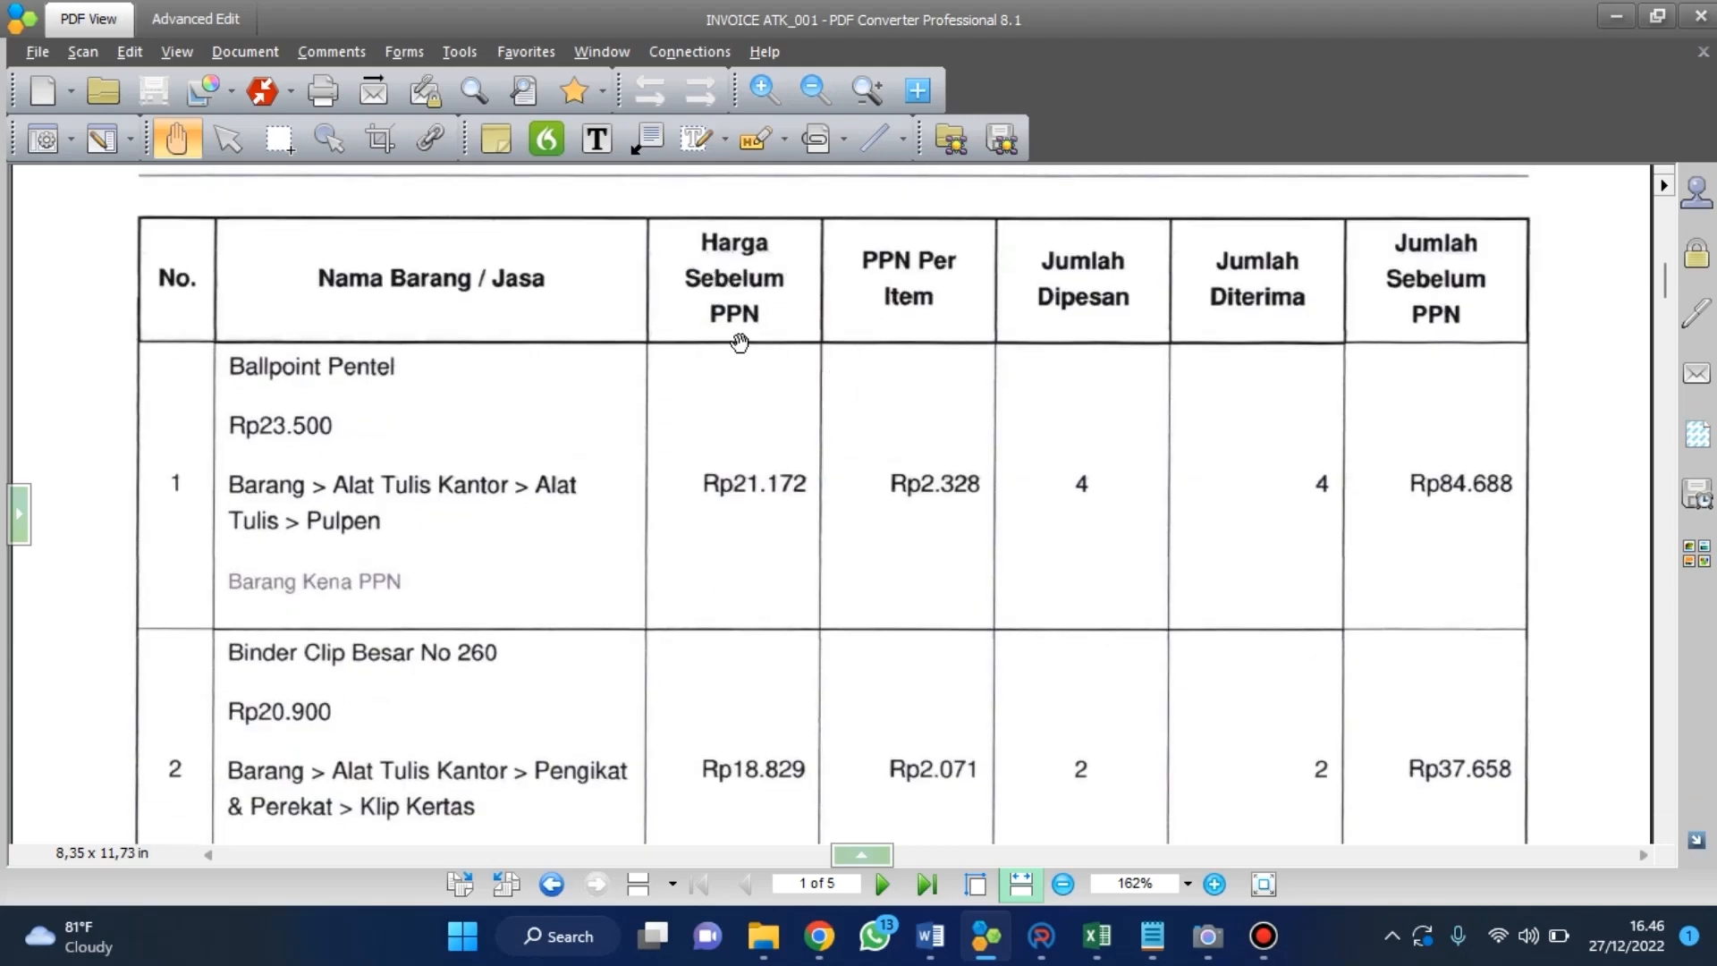
{"action": "scroll", "coordinate": [718, 472], "scroll_direction": "down", "scroll_amount": 1}
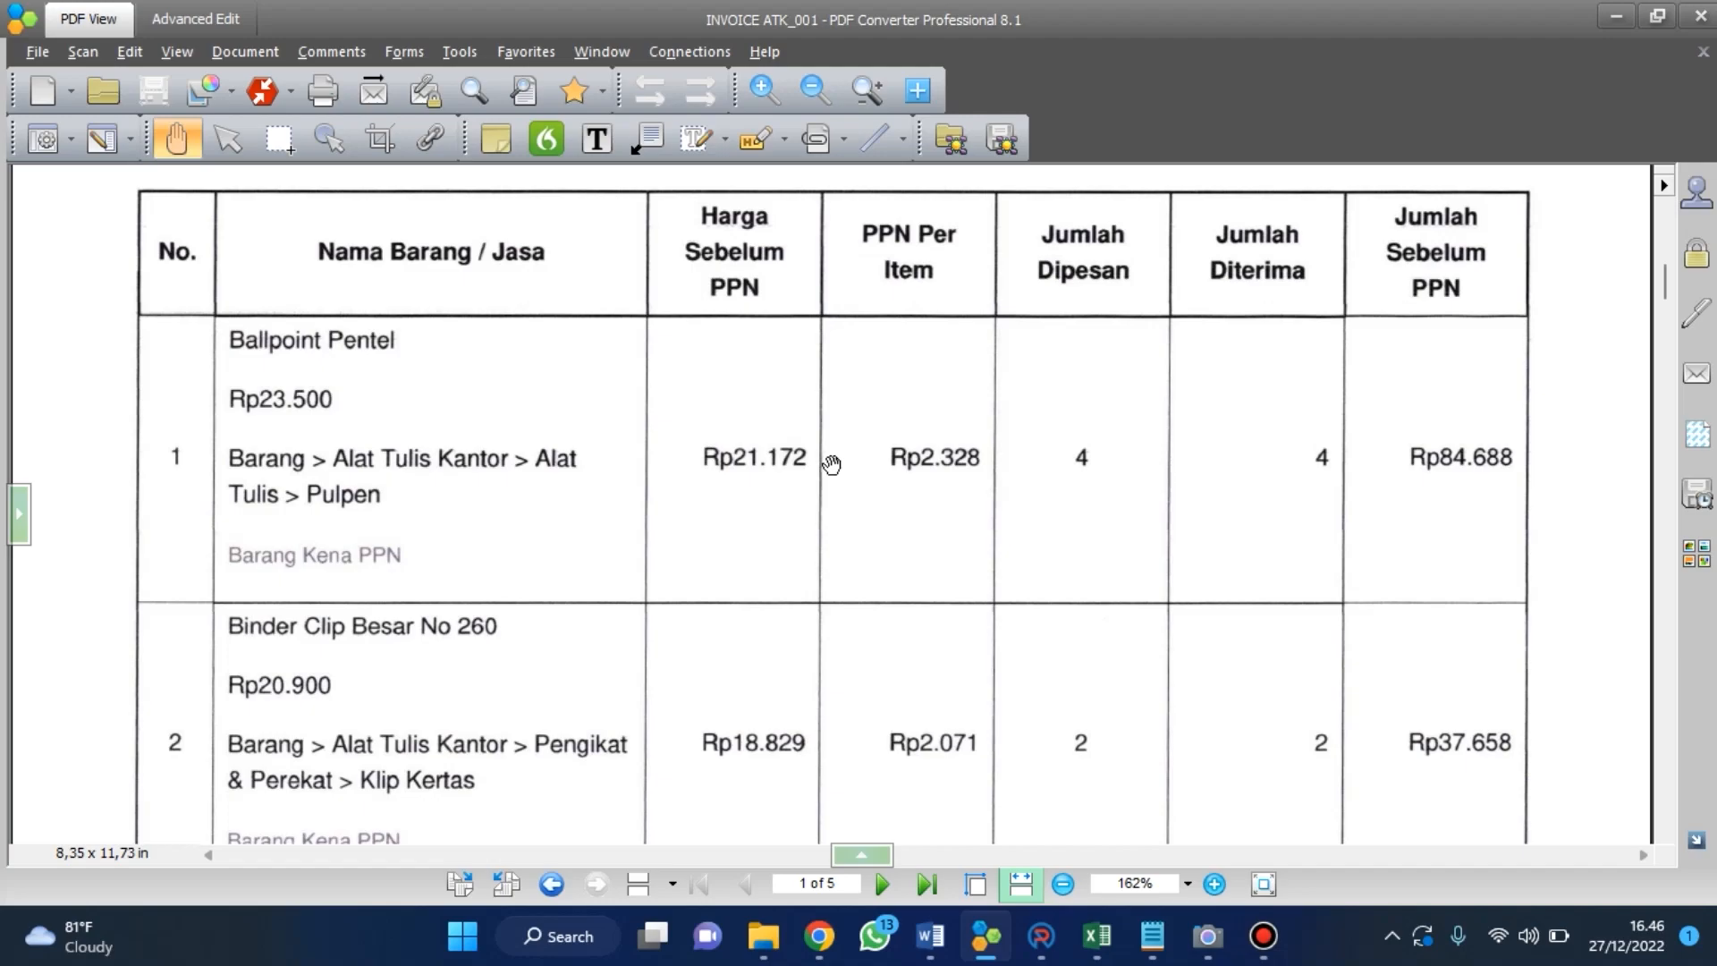
{"action": "scroll", "coordinate": [831, 463], "scroll_direction": "down", "scroll_amount": 10}
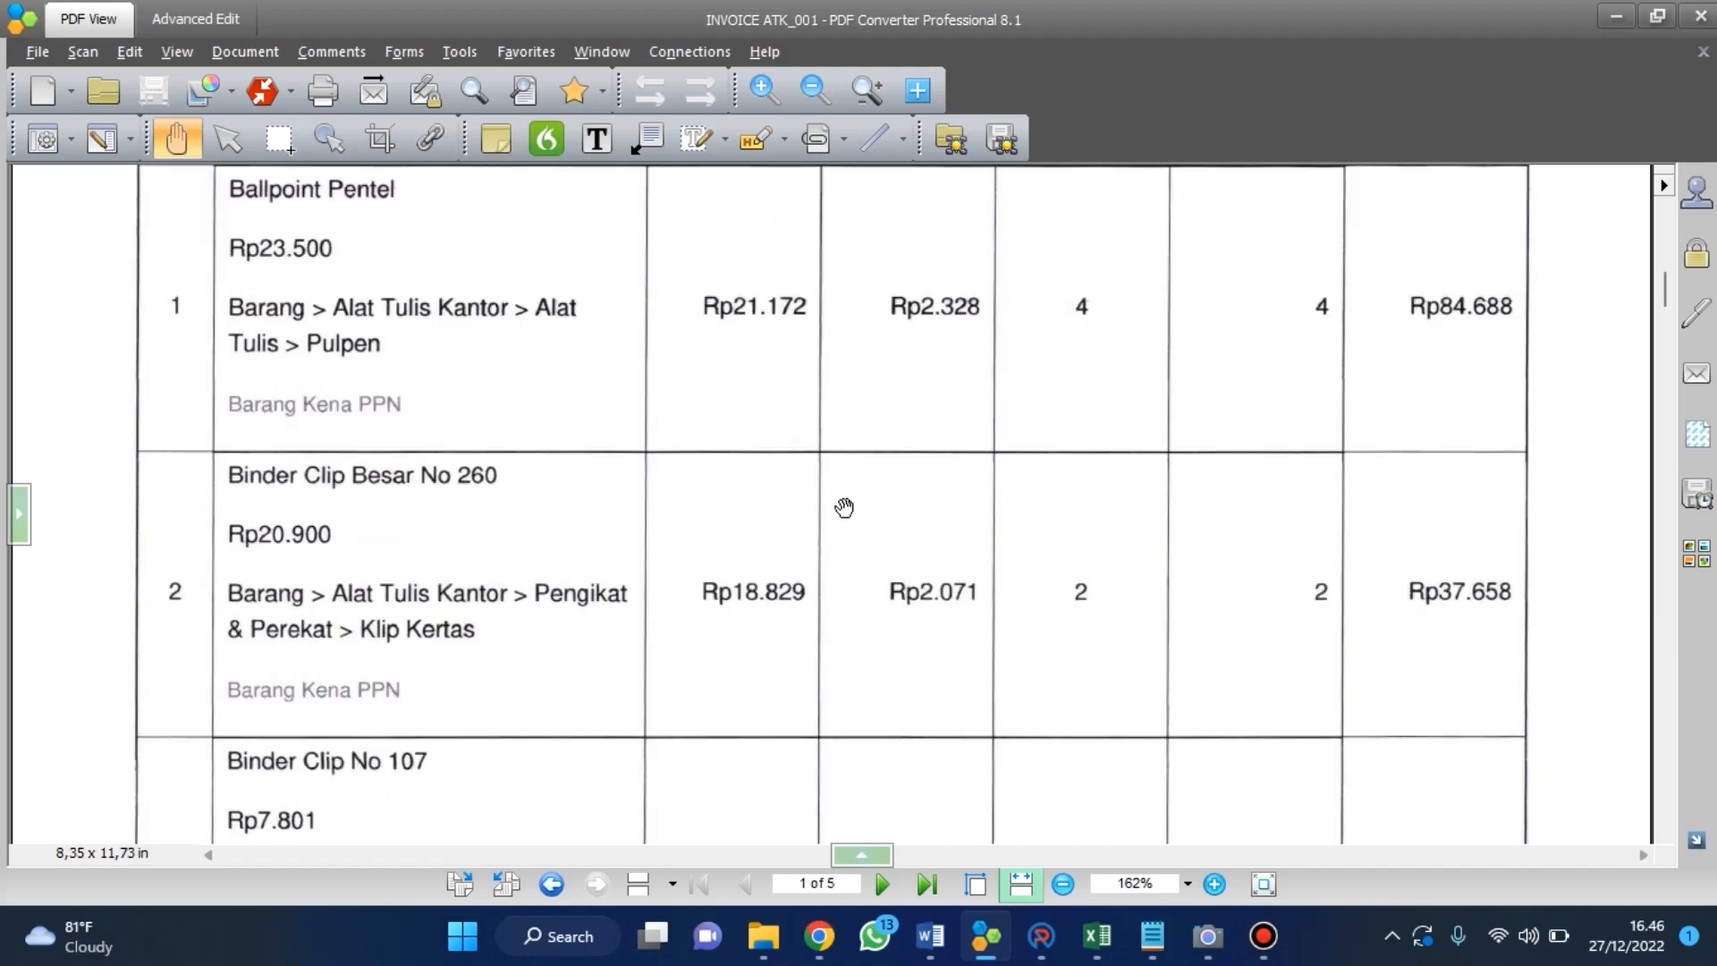
{"action": "scroll", "coordinate": [436, 453], "scroll_direction": "down", "scroll_amount": 1}
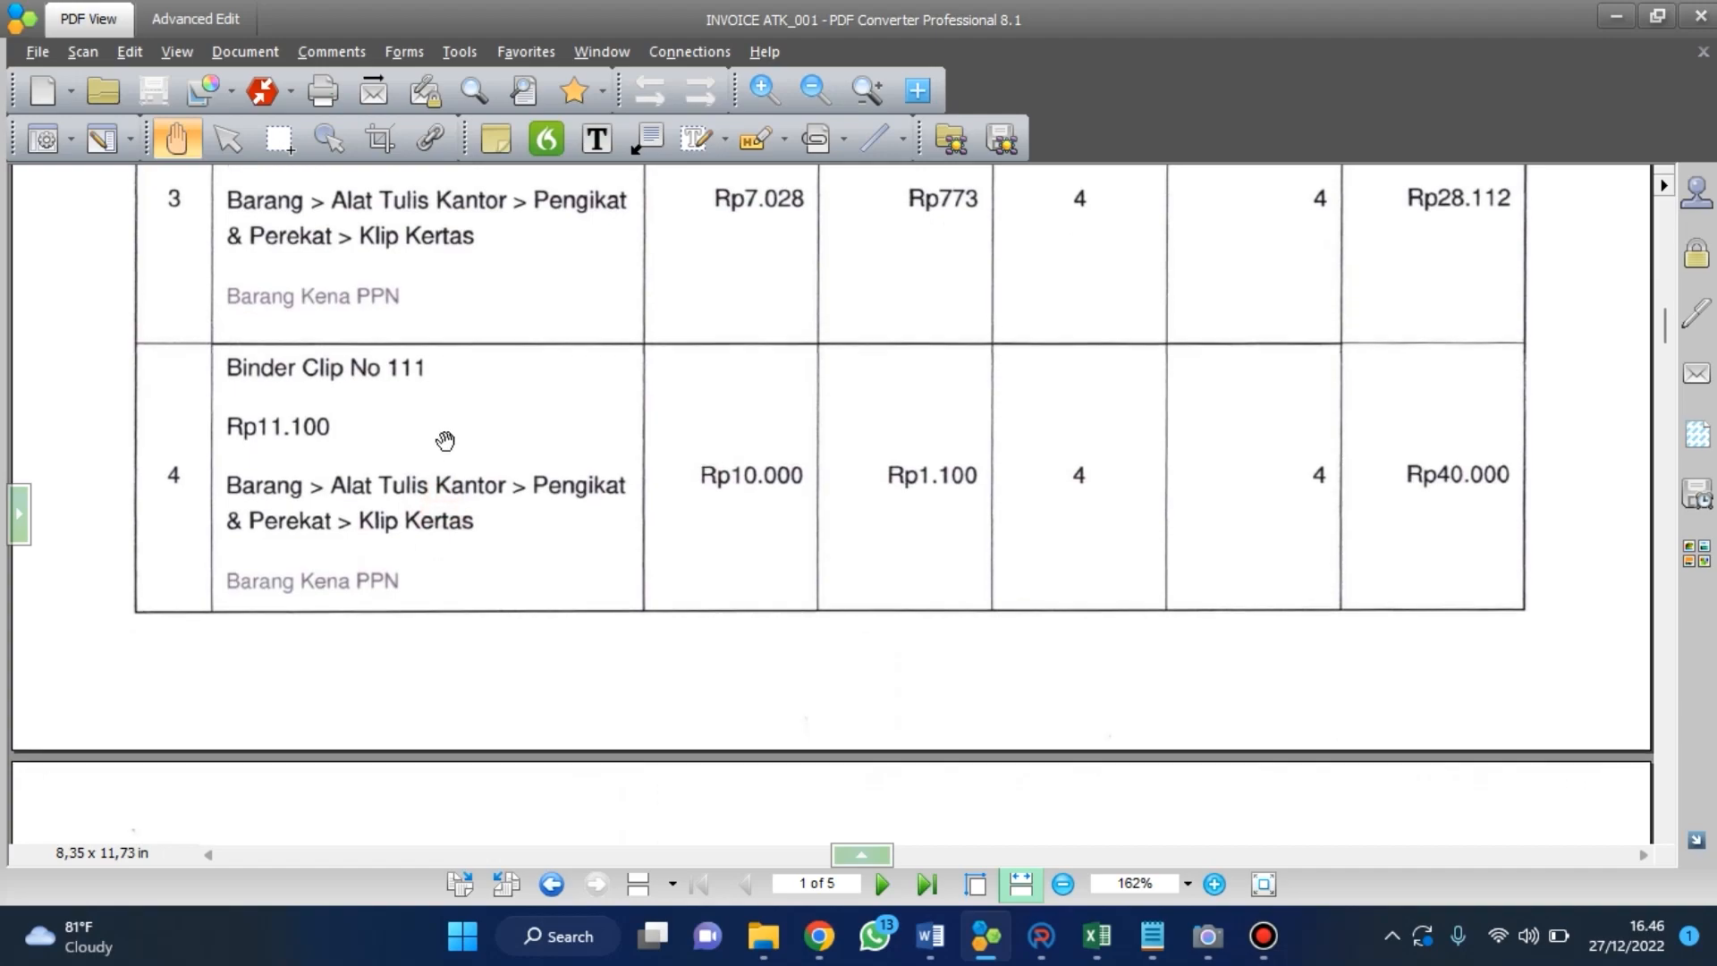
{"action": "scroll", "coordinate": [617, 525], "scroll_direction": "down", "scroll_amount": 1}
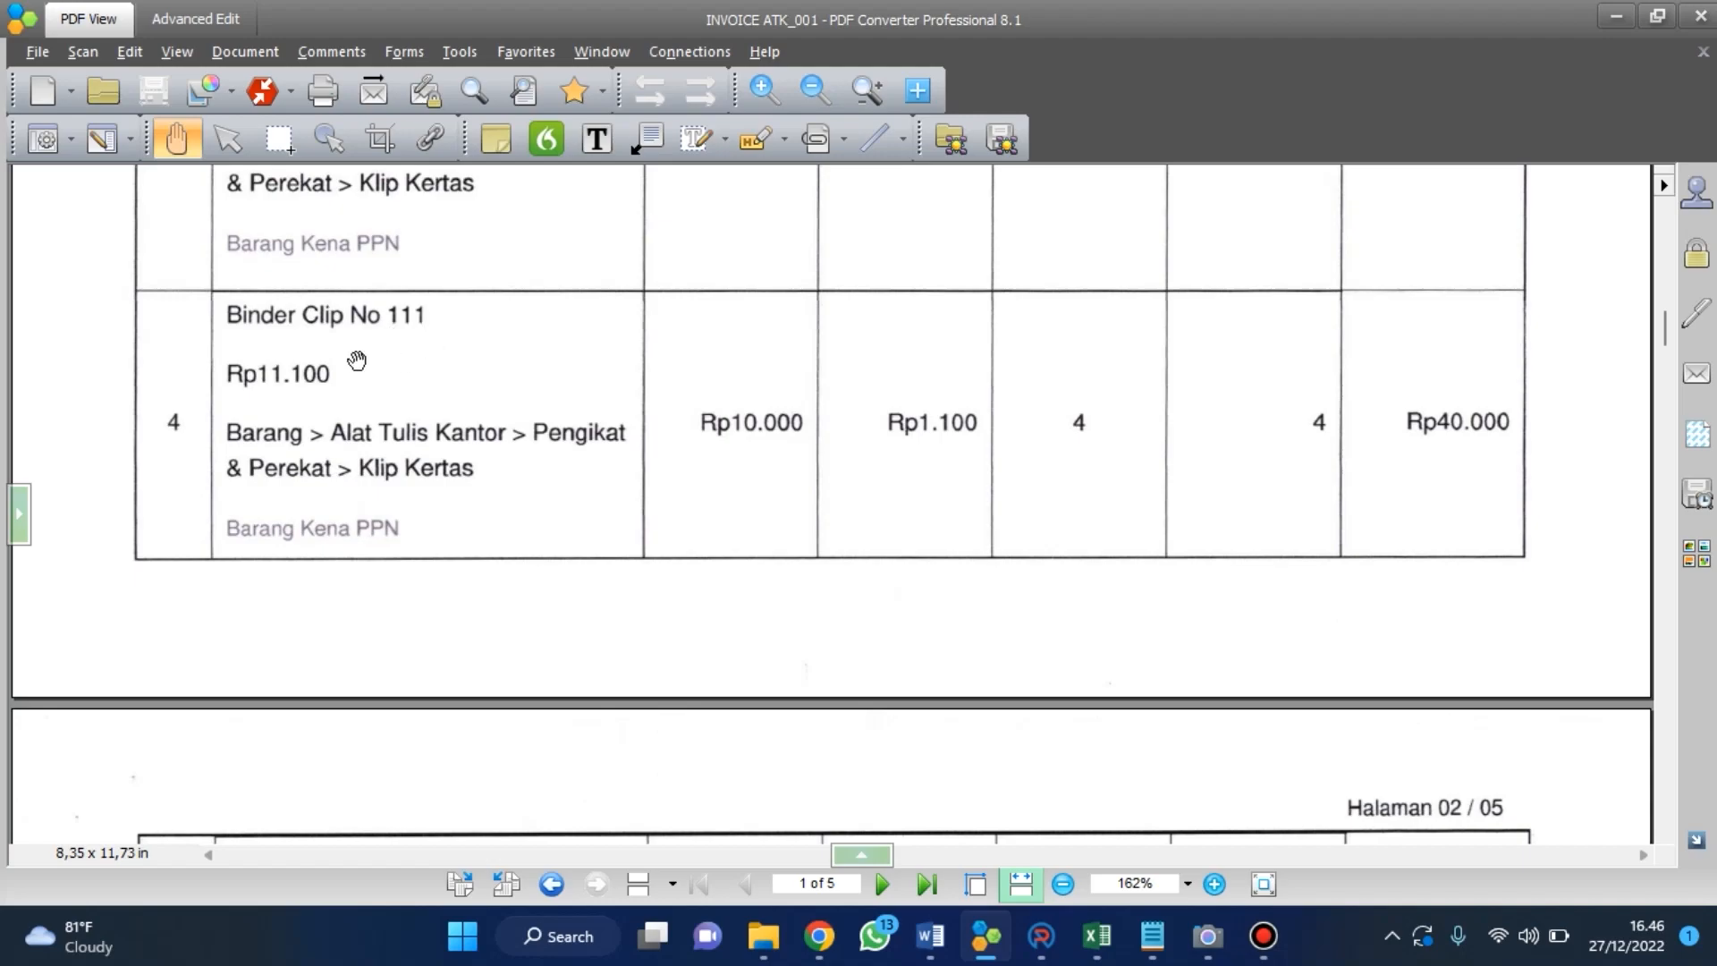
{"action": "scroll", "coordinate": [366, 354], "scroll_direction": "down", "scroll_amount": 1}
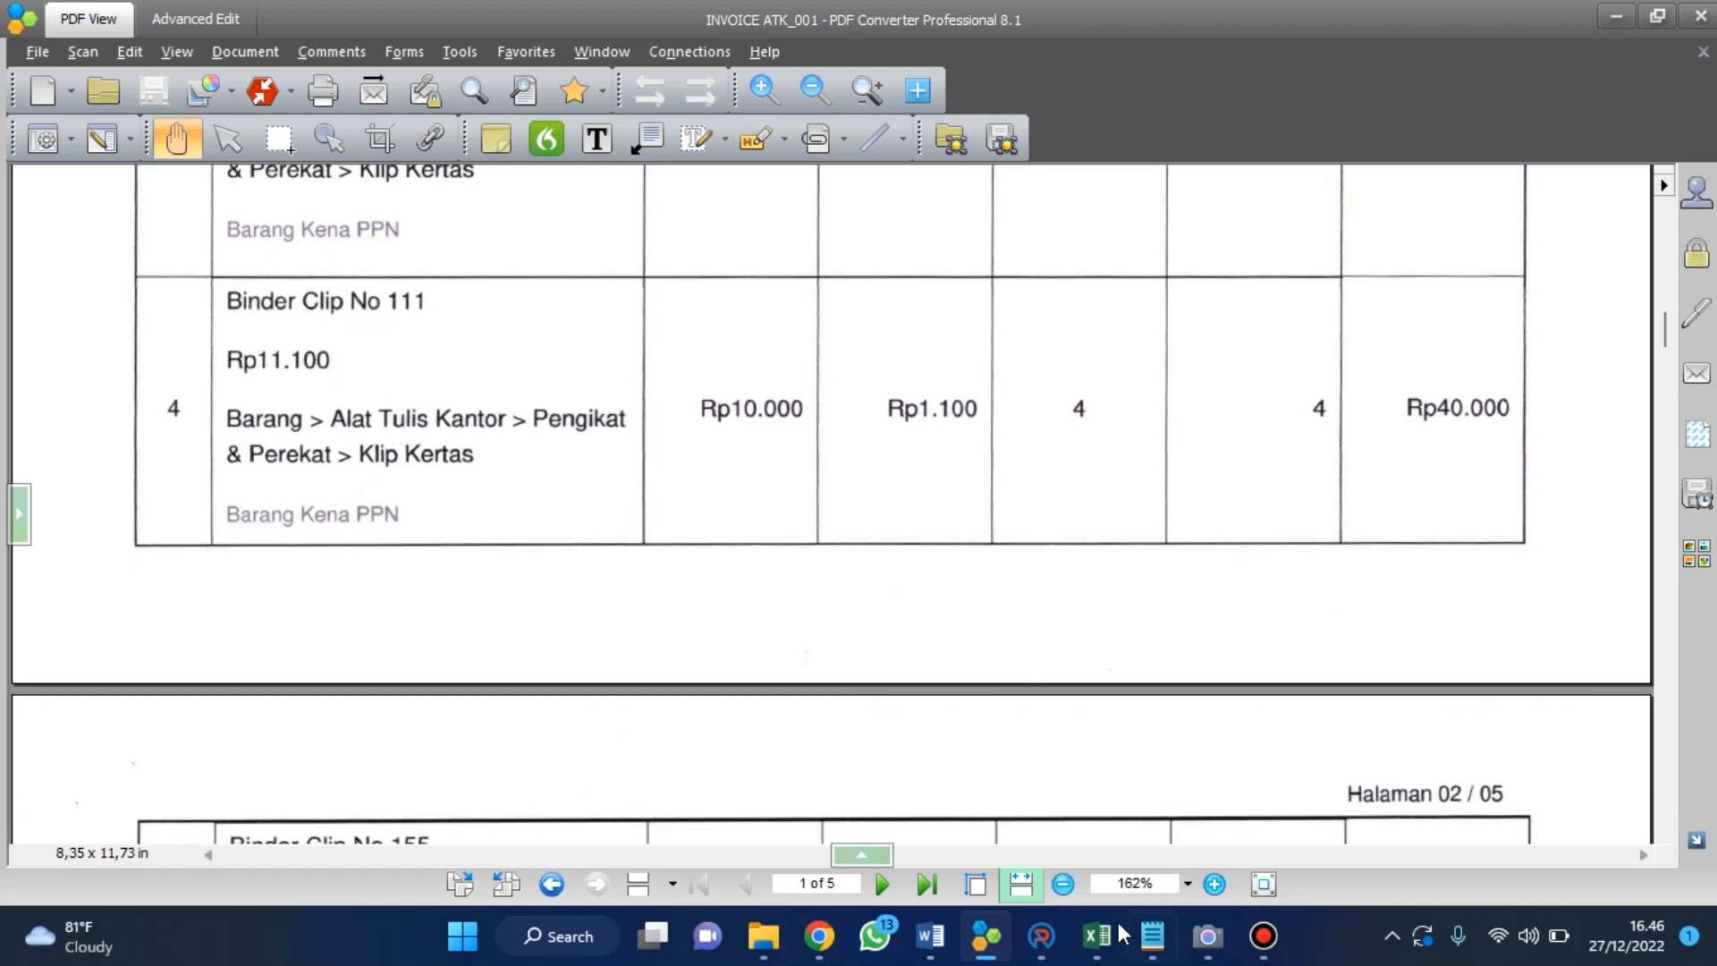
Switch to ARKAS and open a new SPJ entry form from the Buku Kas Umum.
{"action": "left_click", "coordinate": [1041, 946]}
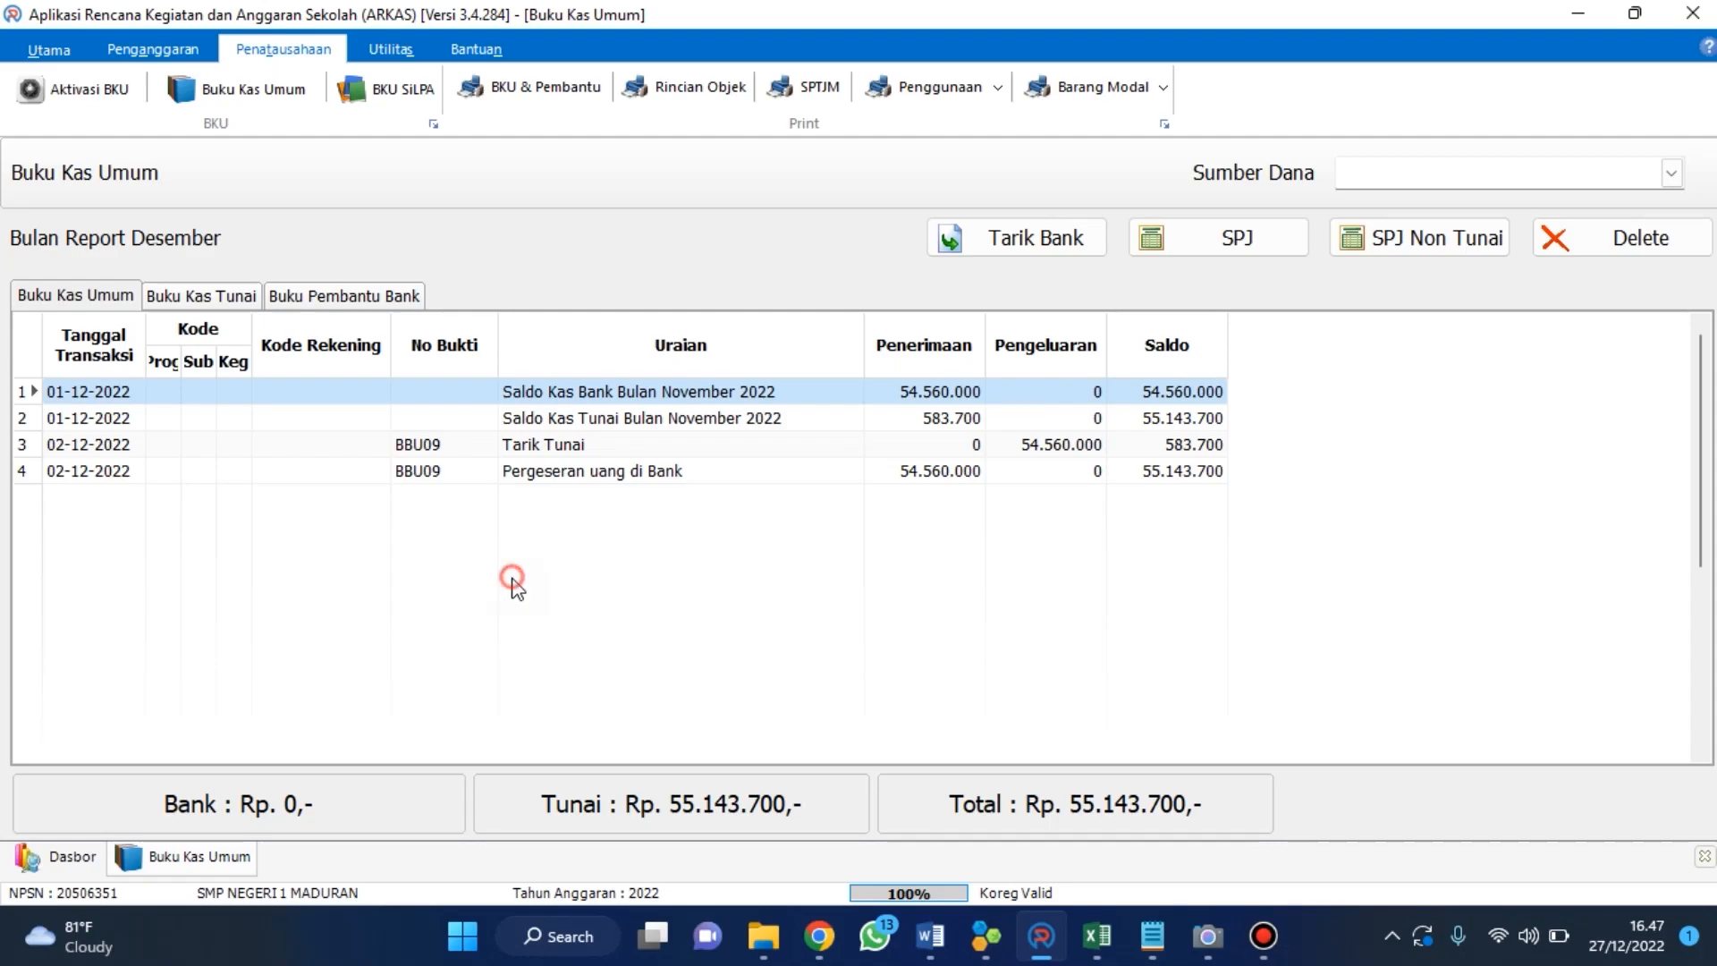
{"action": "left_click", "coordinate": [1209, 244]}
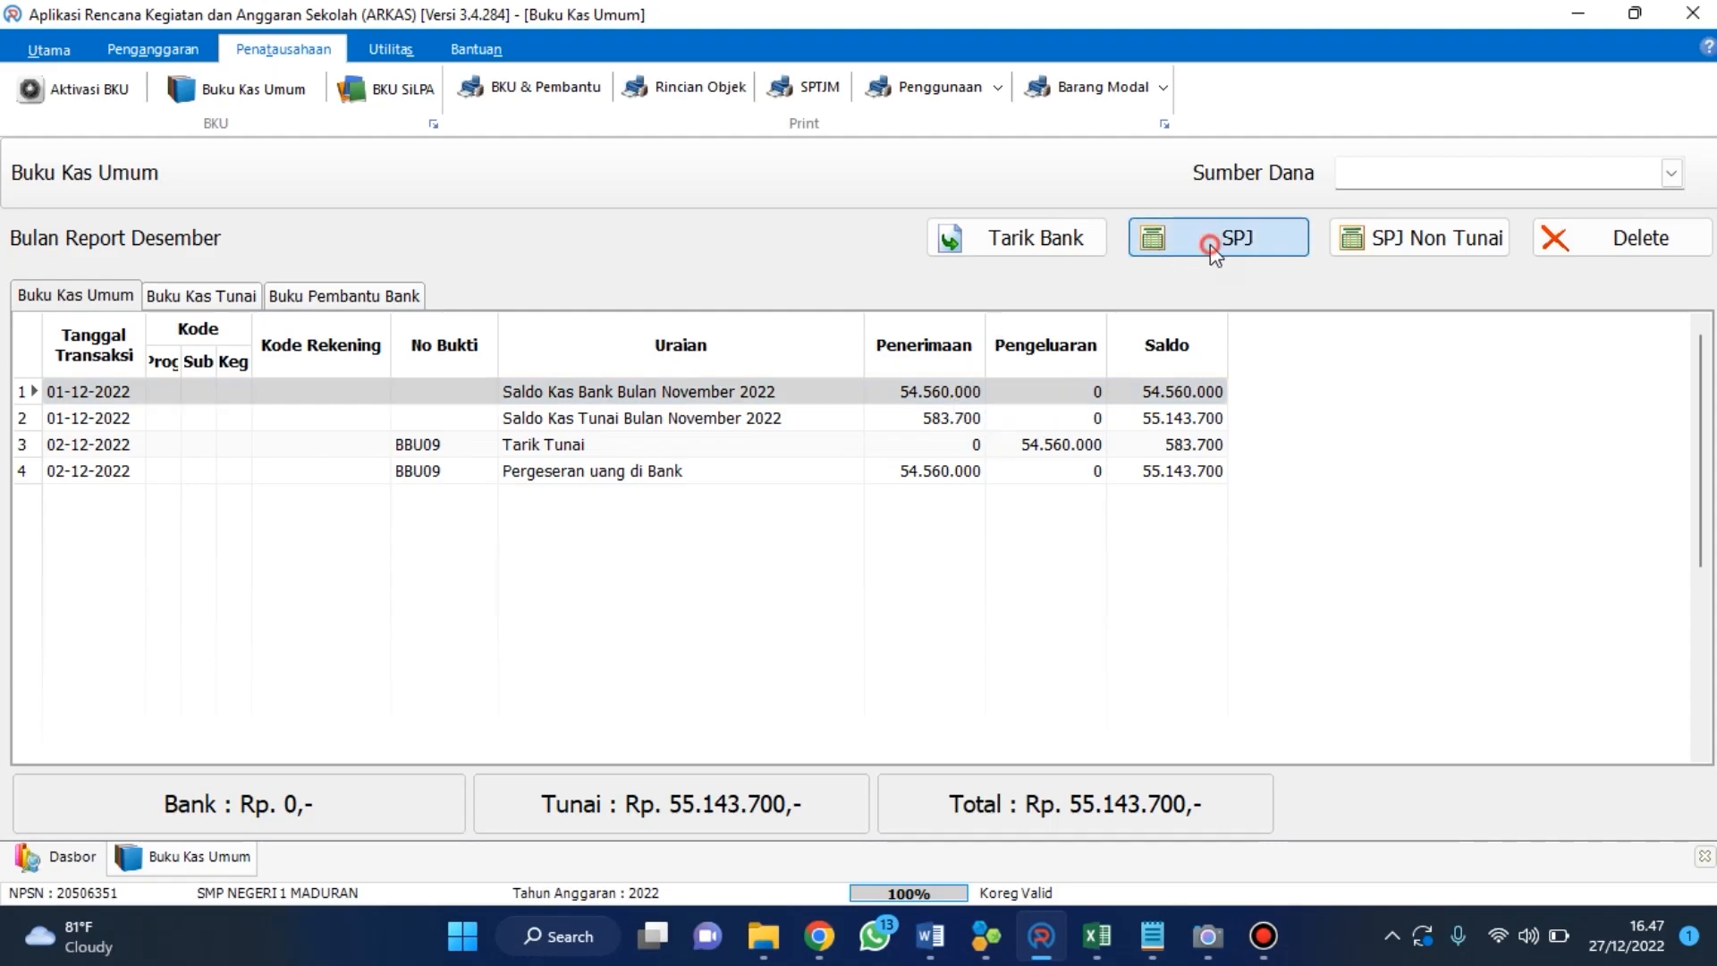
{"action": "left_click", "coordinate": [864, 237]}
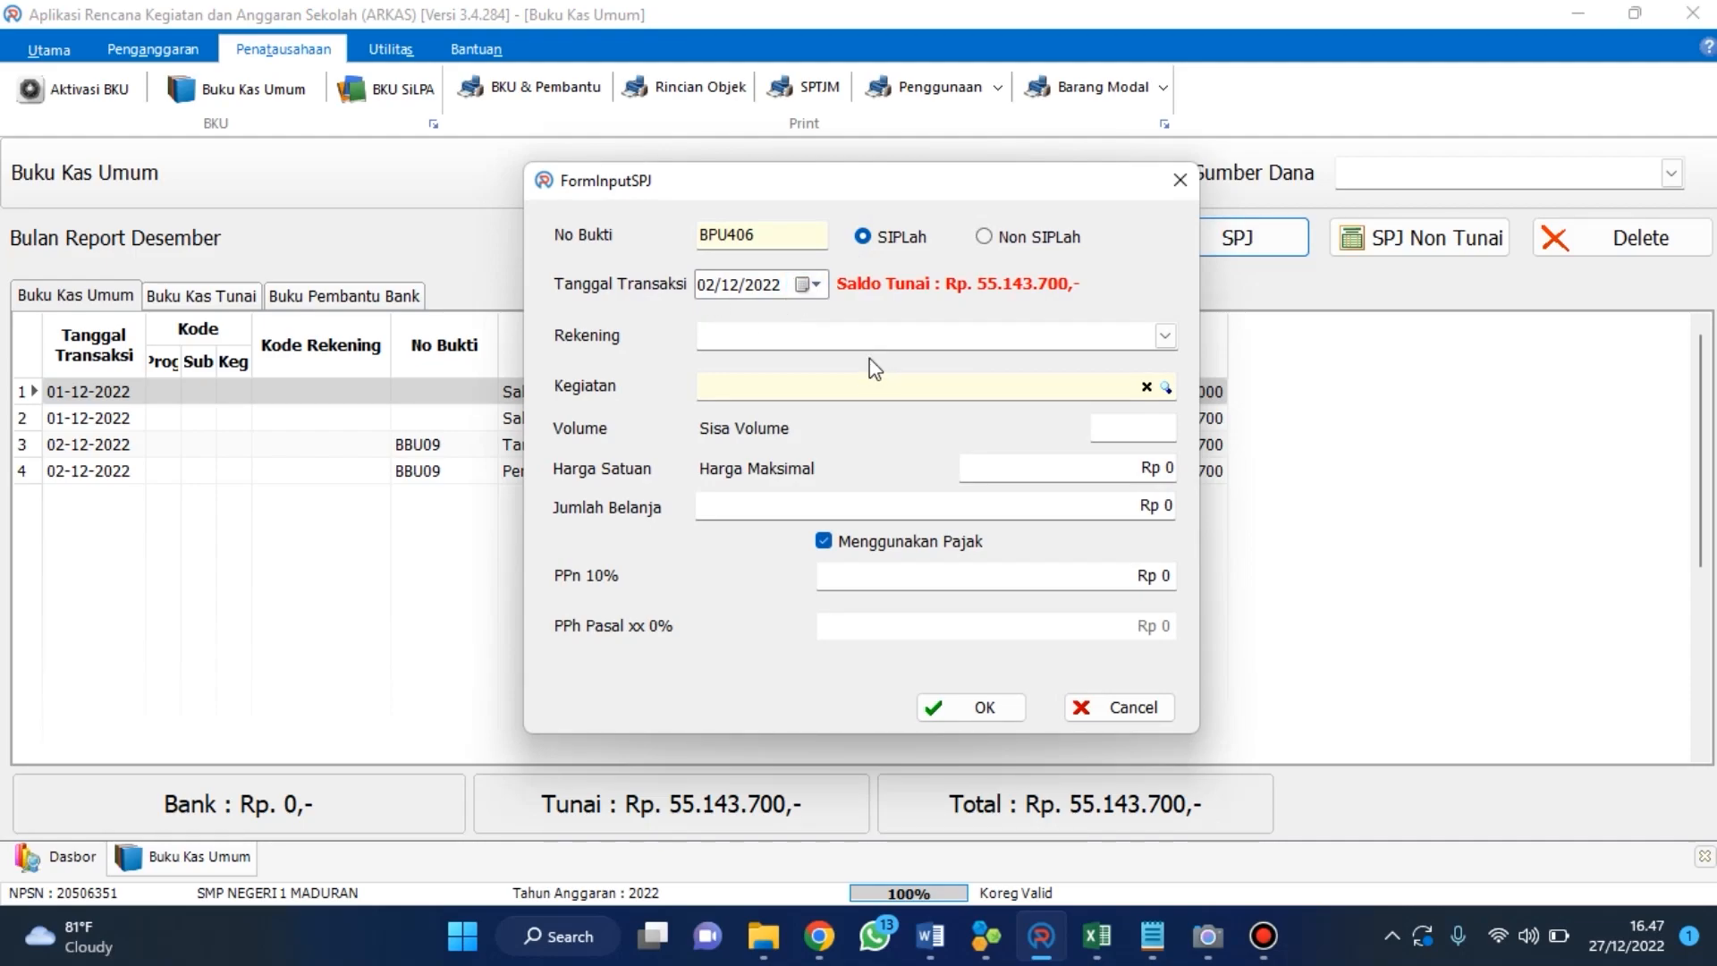
Choose the Rekening Belanja Alat/Bahan untuk Kegiatan Kantor-Alat Tulis Kantor and the Kegiatan 06.05.61 Pembelian alat tulis kantor.
{"action": "left_click", "coordinate": [1165, 336]}
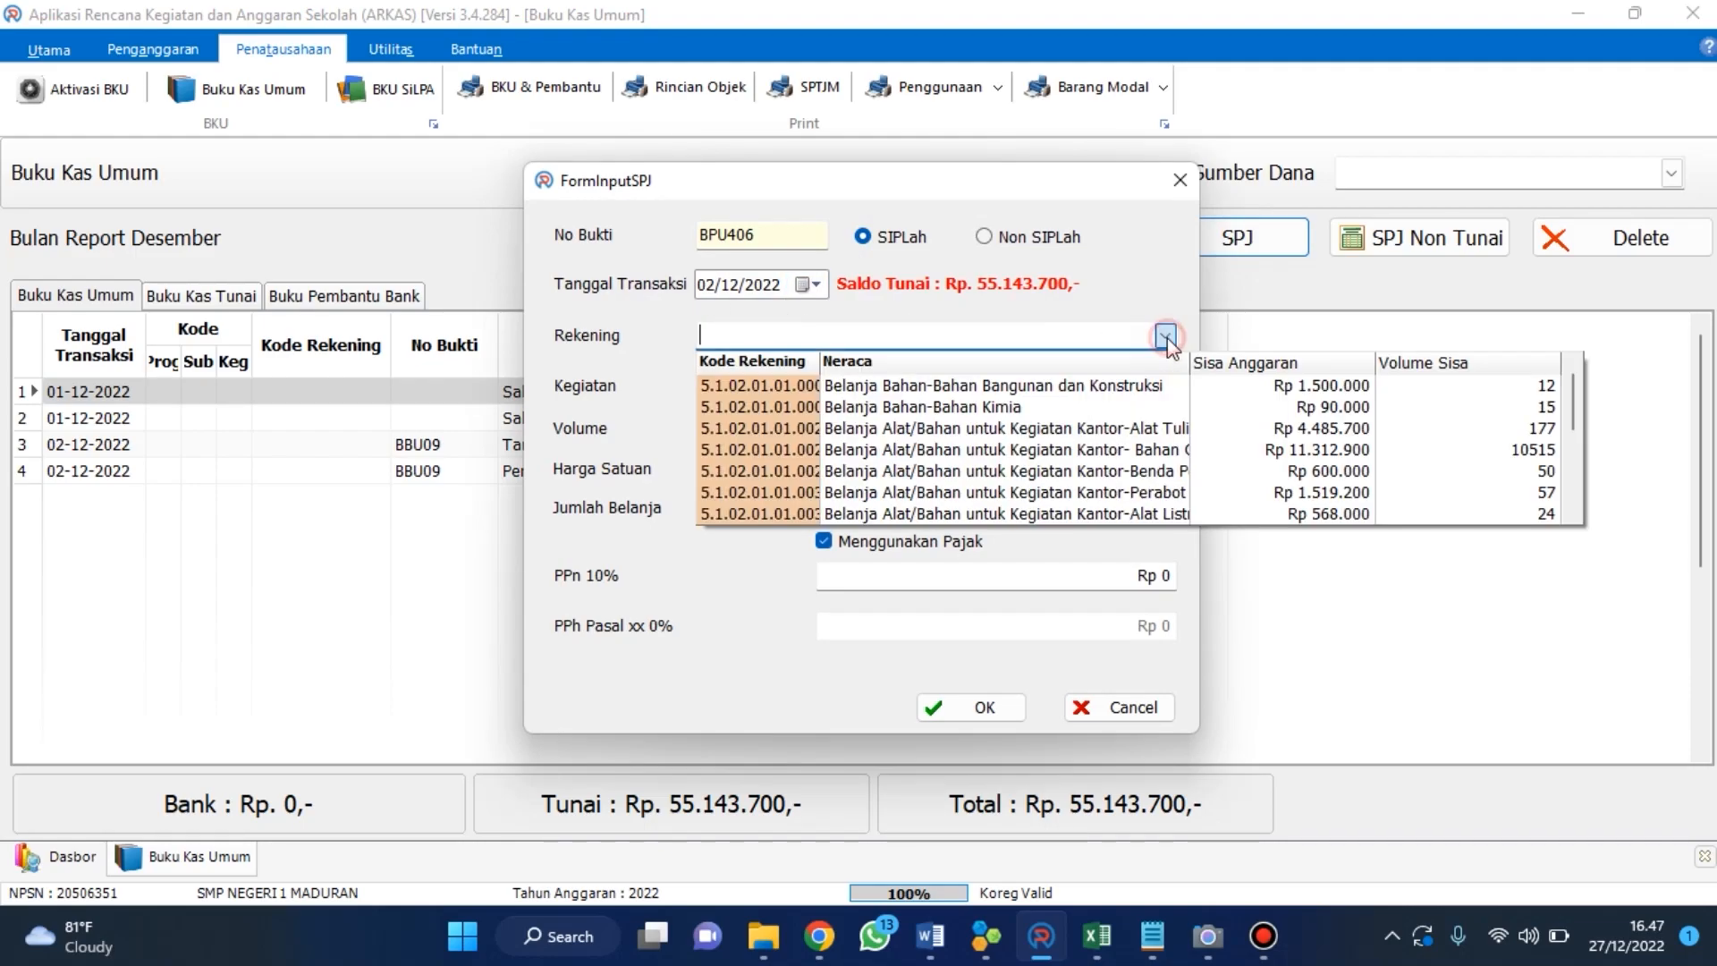
{"action": "left_click", "coordinate": [1155, 427]}
{"action": "left_click", "coordinate": [1165, 387]}
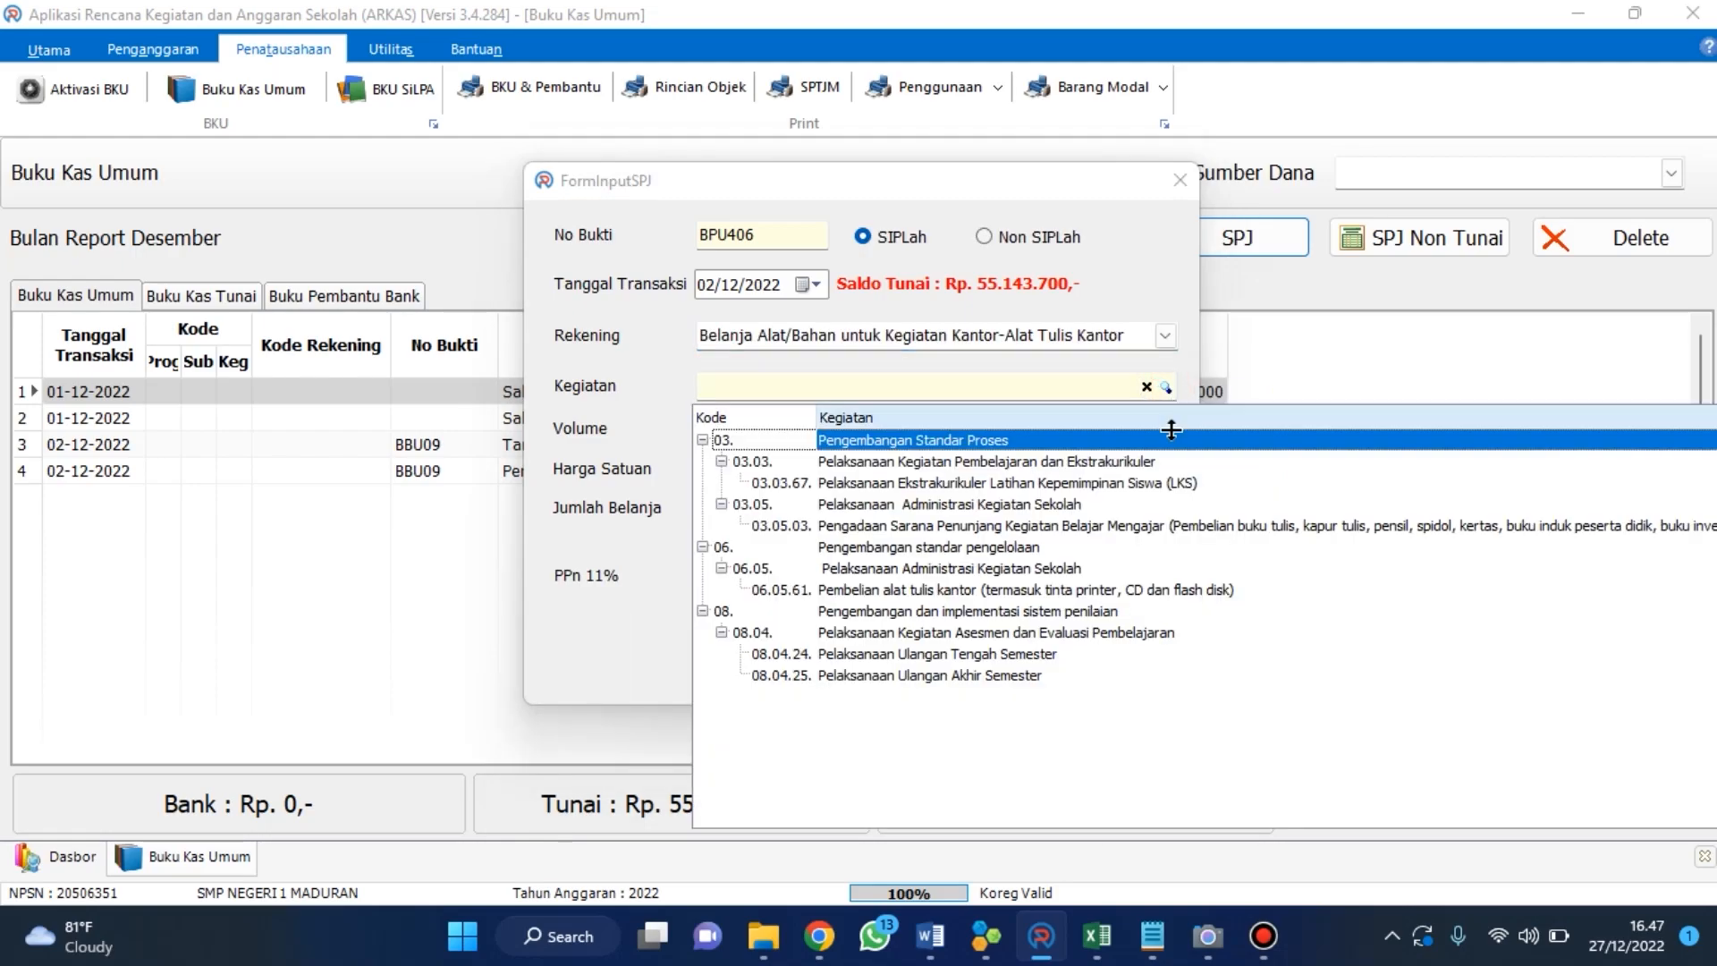
{"action": "left_click", "coordinate": [1109, 593]}
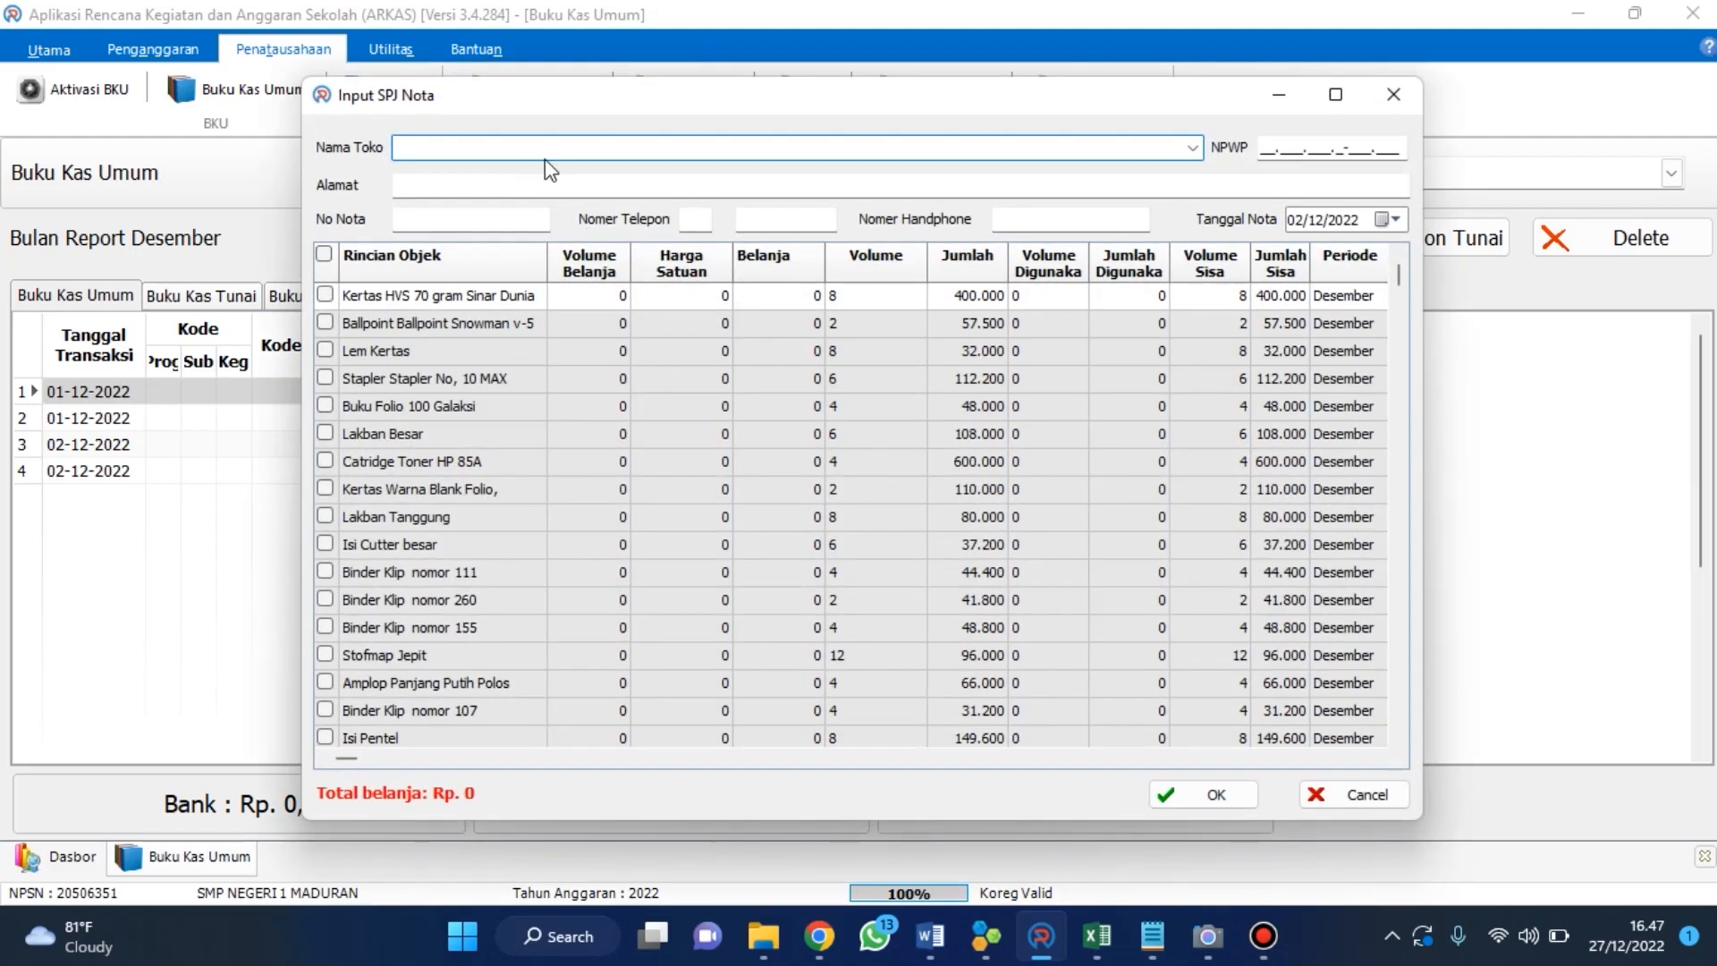
Enter SANJAYA COMPUTER as the shop name and tick the Binder Klip nomor 111 item.
{"action": "type", "text": "SANJAYA COMPUTER"}
{"action": "key", "text": "Tab"}
{"action": "key", "text": "Tab"}
{"action": "key", "text": "Tab"}
{"action": "key", "text": "Tab"}
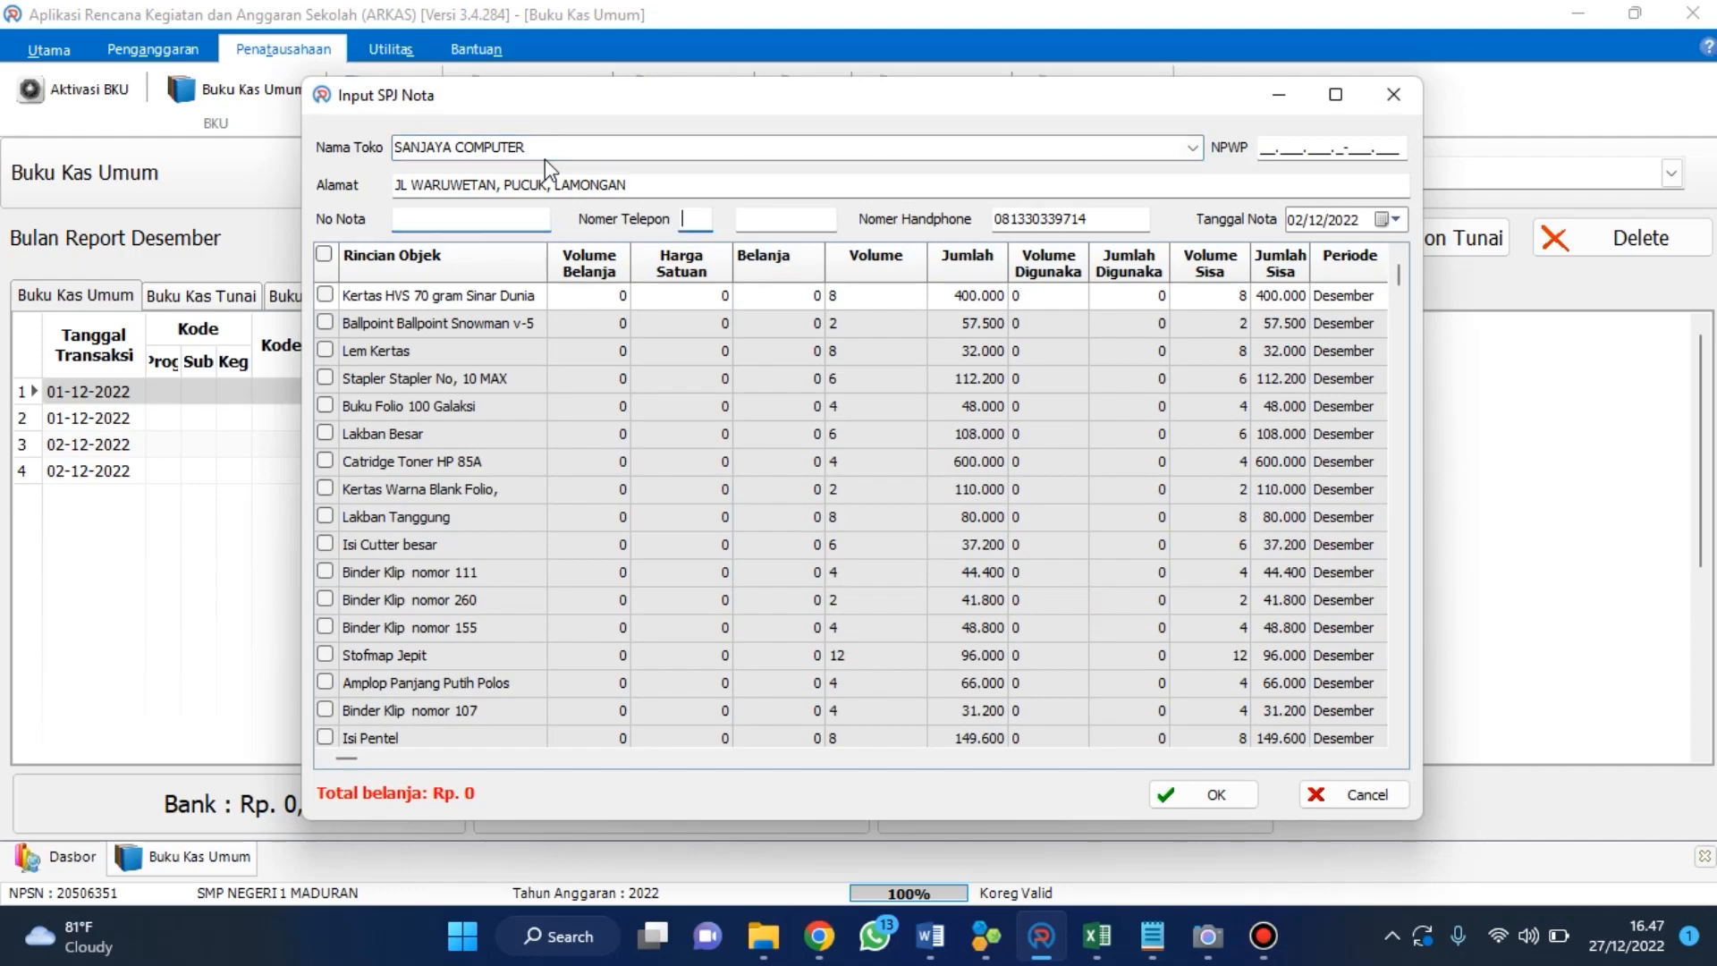
{"action": "key", "text": "Tab"}
{"action": "key", "text": "Tab"}
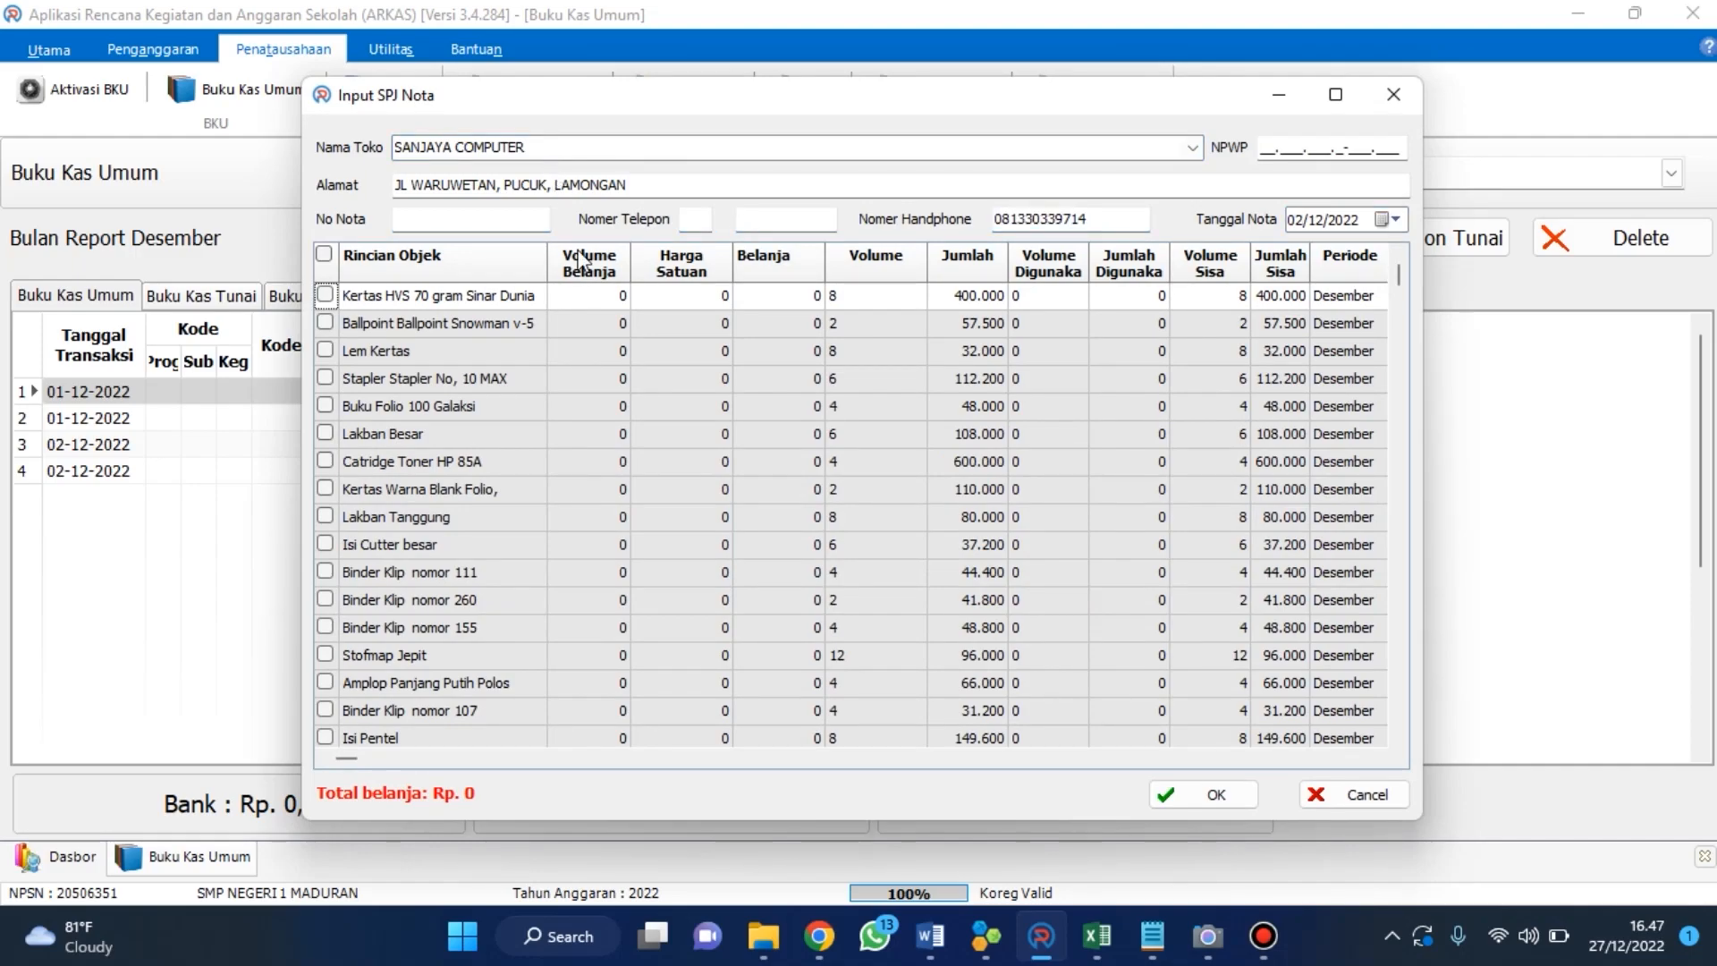
{"action": "left_click", "coordinate": [326, 573]}
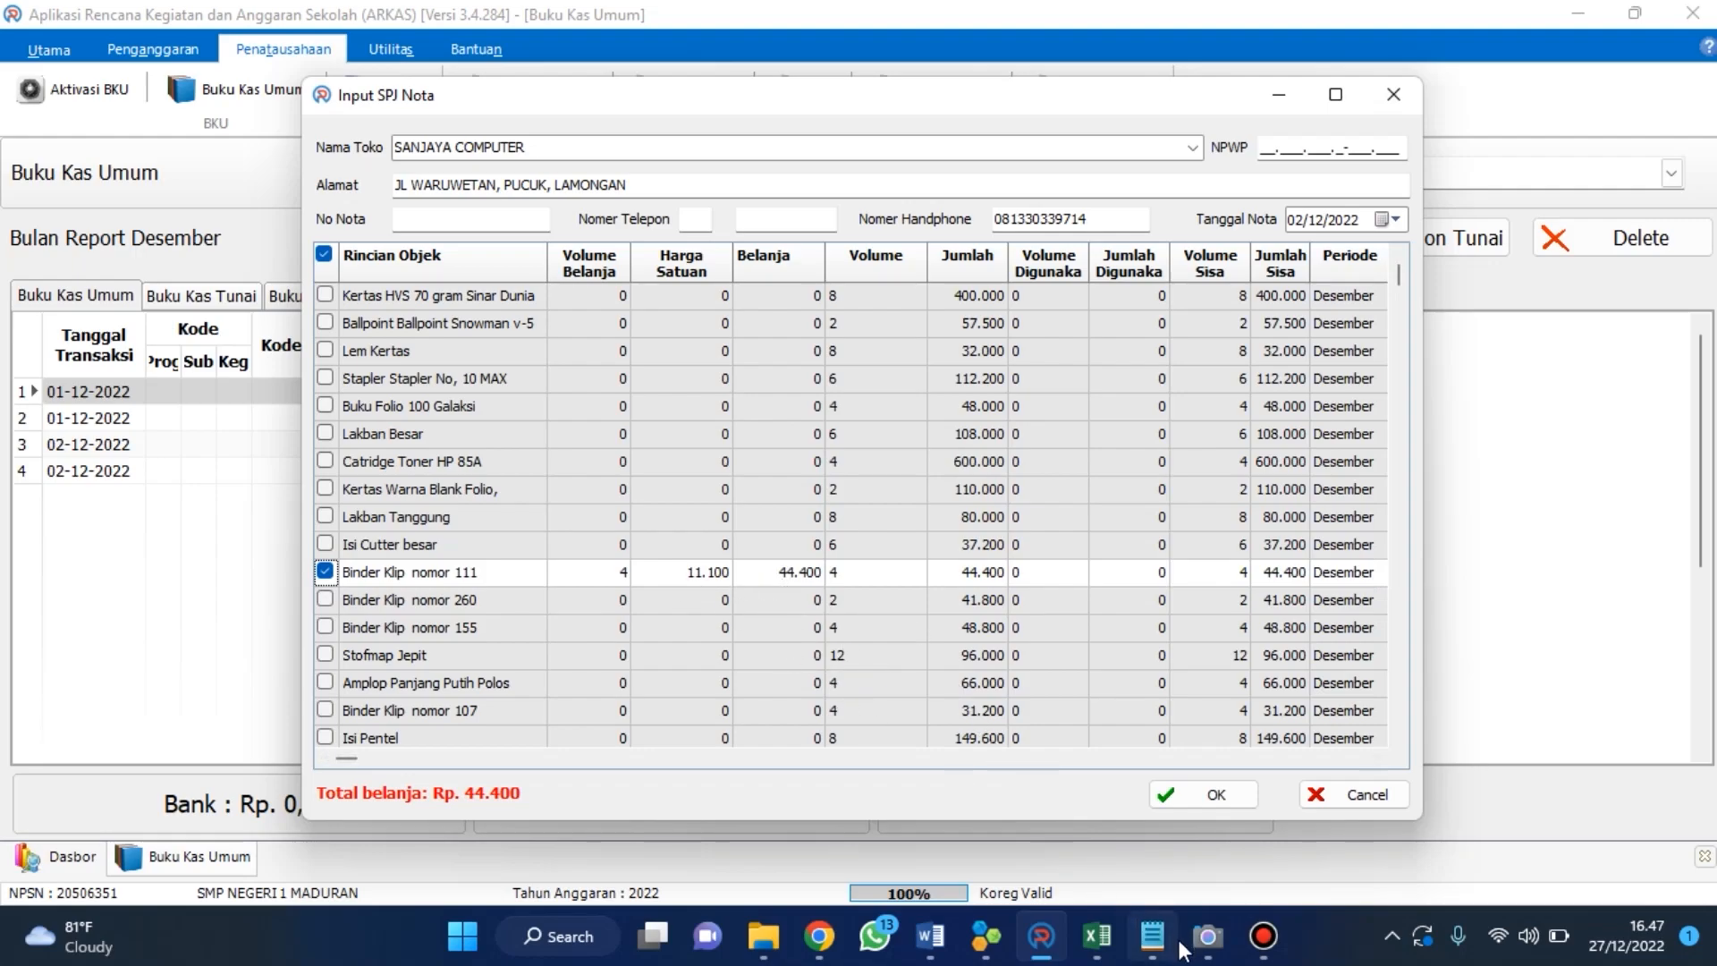
Switch to the invoice PDF and check the price before PPN for Binder Clip No 111.
{"action": "mouse_move", "coordinate": [987, 946]}
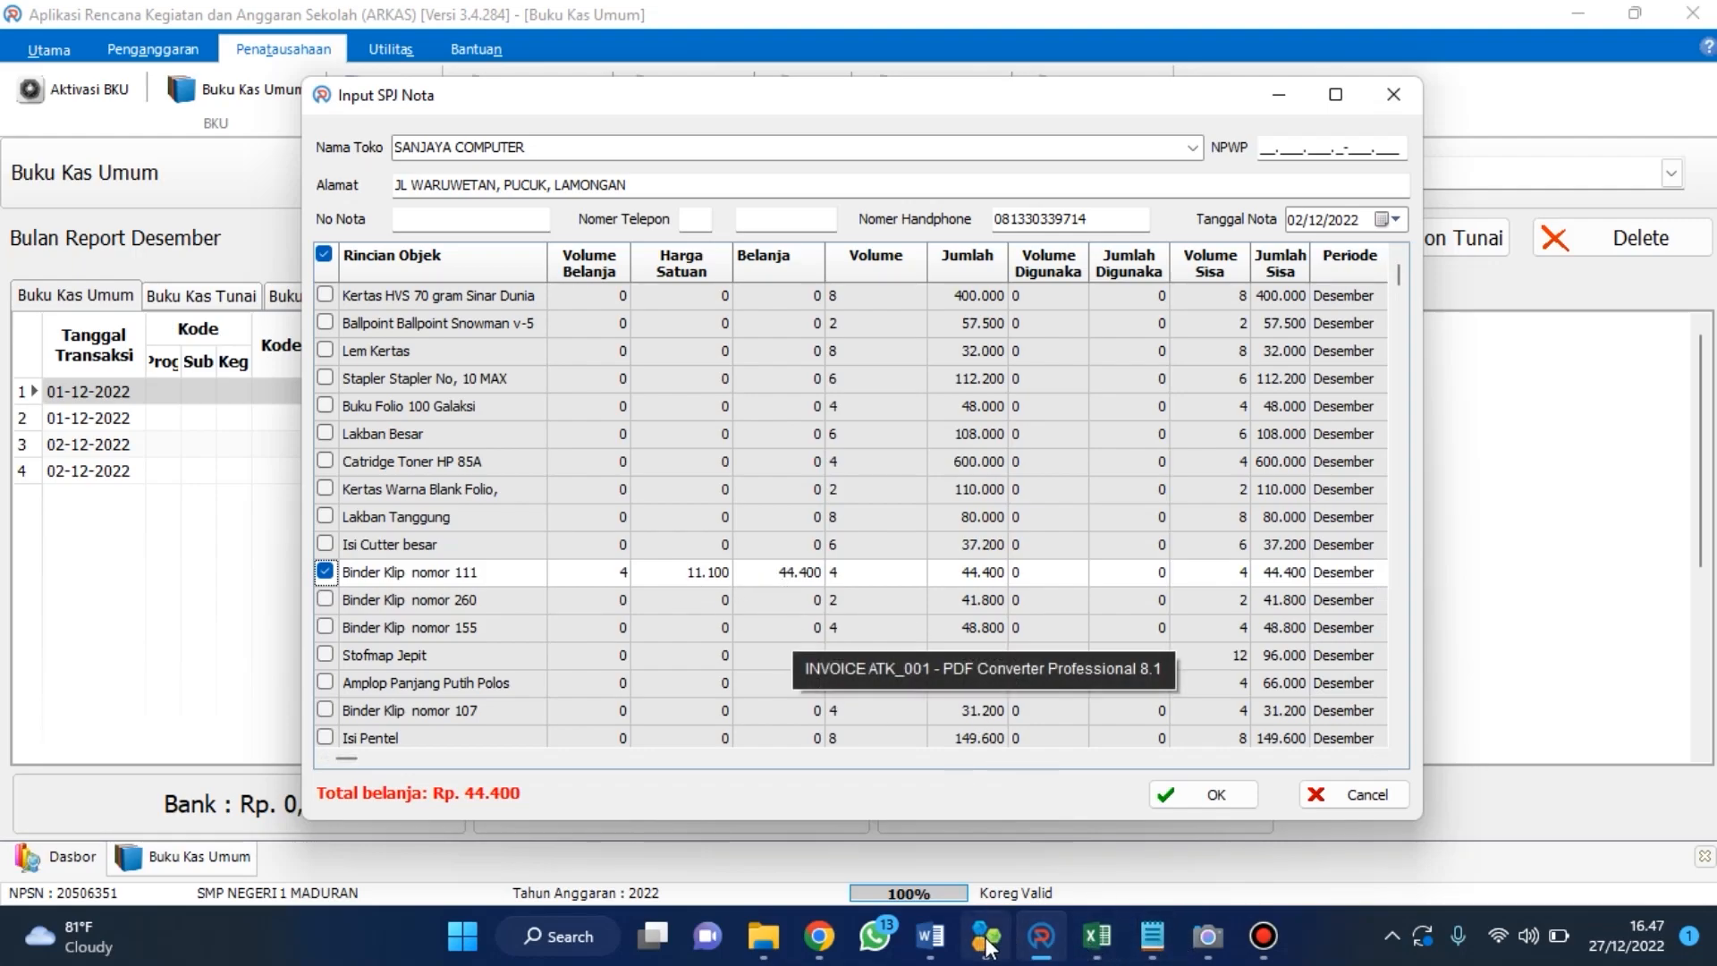
{"action": "left_click", "coordinate": [987, 946]}
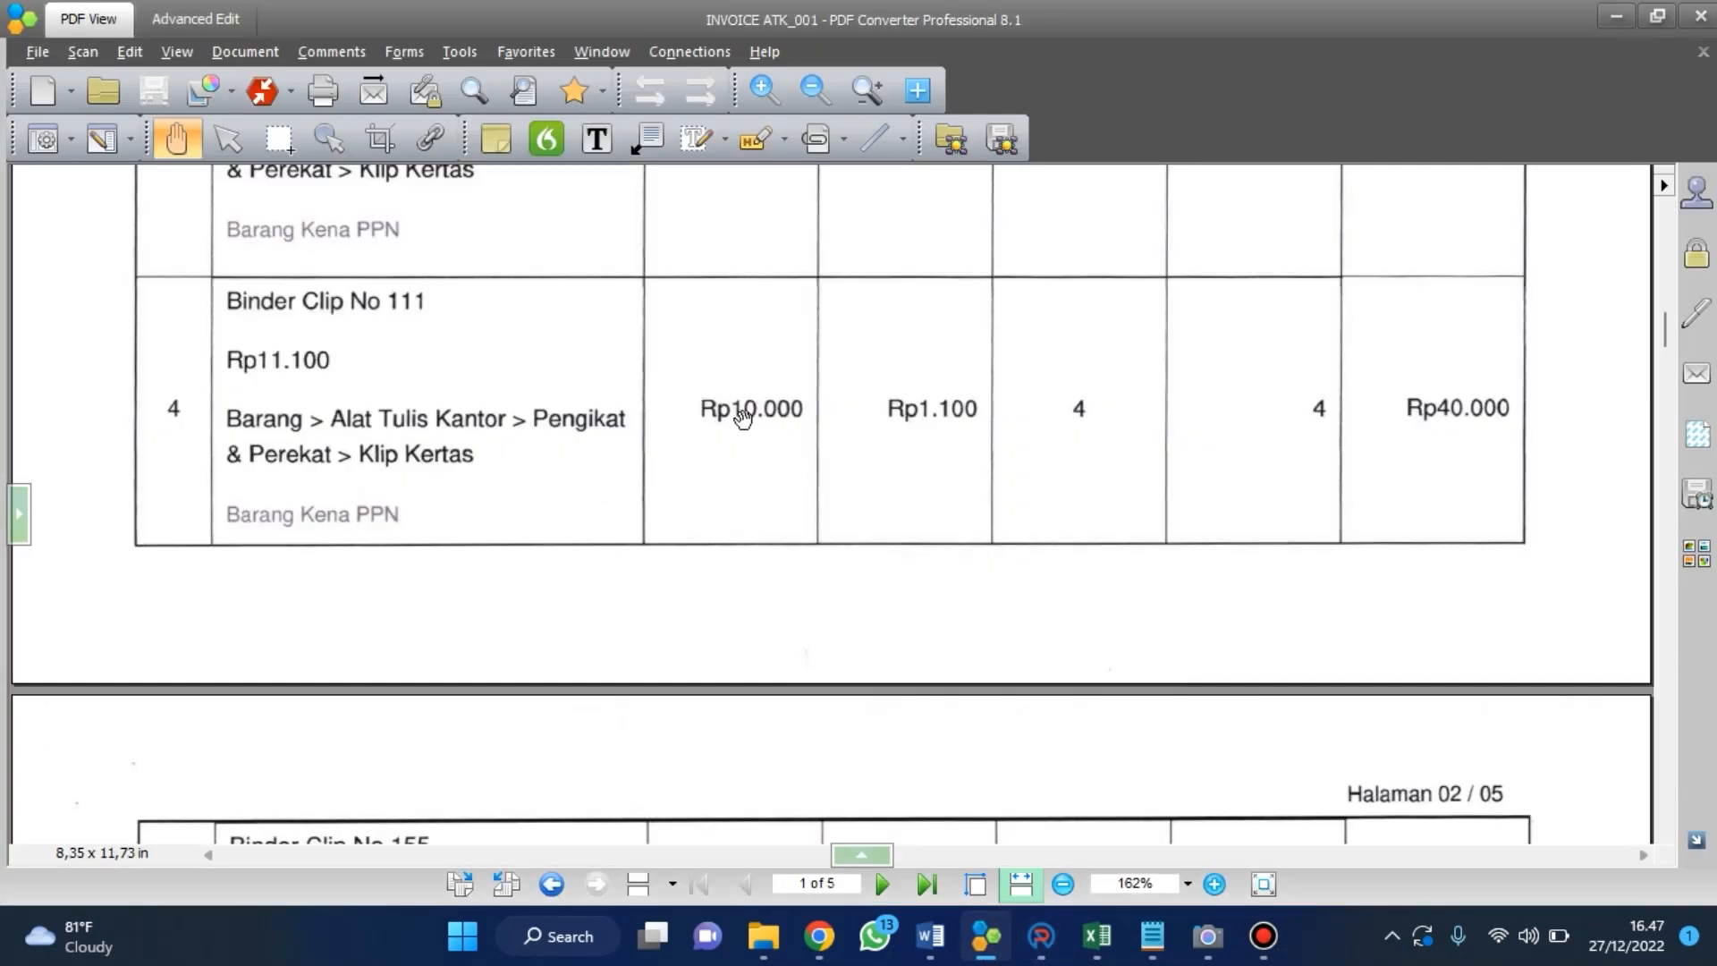
{"action": "scroll", "coordinate": [758, 413], "scroll_direction": "up", "scroll_amount": 8}
{"action": "scroll", "coordinate": [760, 416], "scroll_direction": "up", "scroll_amount": 6}
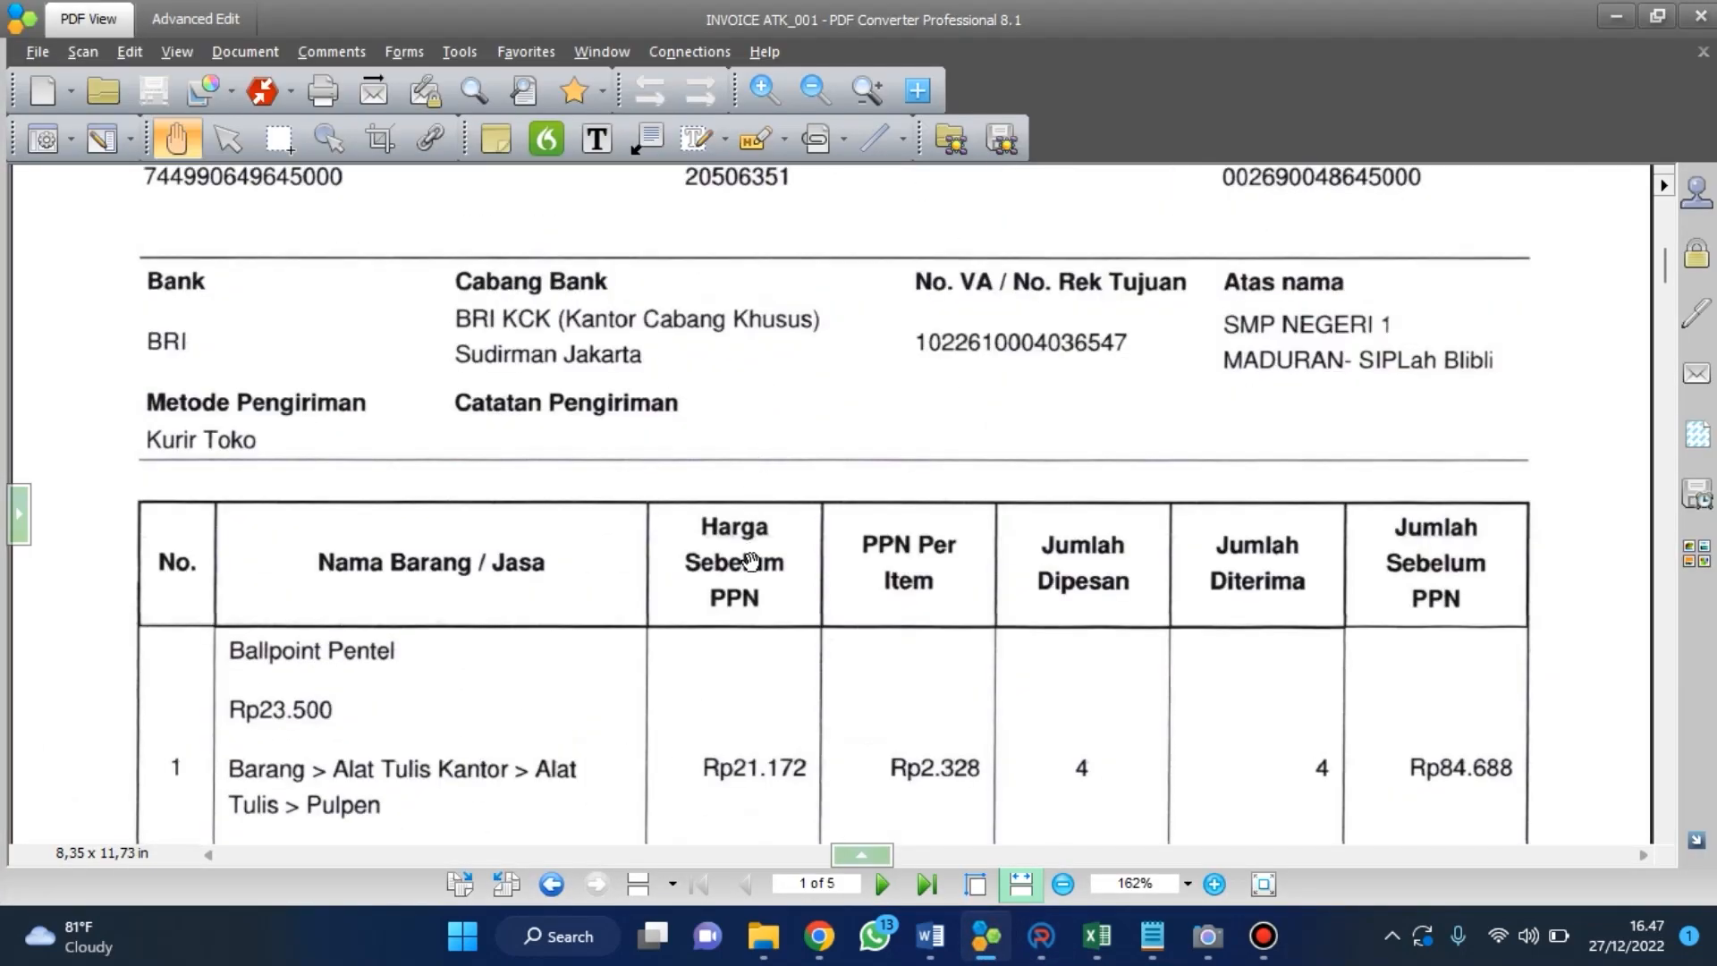
{"action": "scroll", "coordinate": [751, 559], "scroll_direction": "down", "scroll_amount": 9}
{"action": "scroll", "coordinate": [750, 554], "scroll_direction": "down", "scroll_amount": 3}
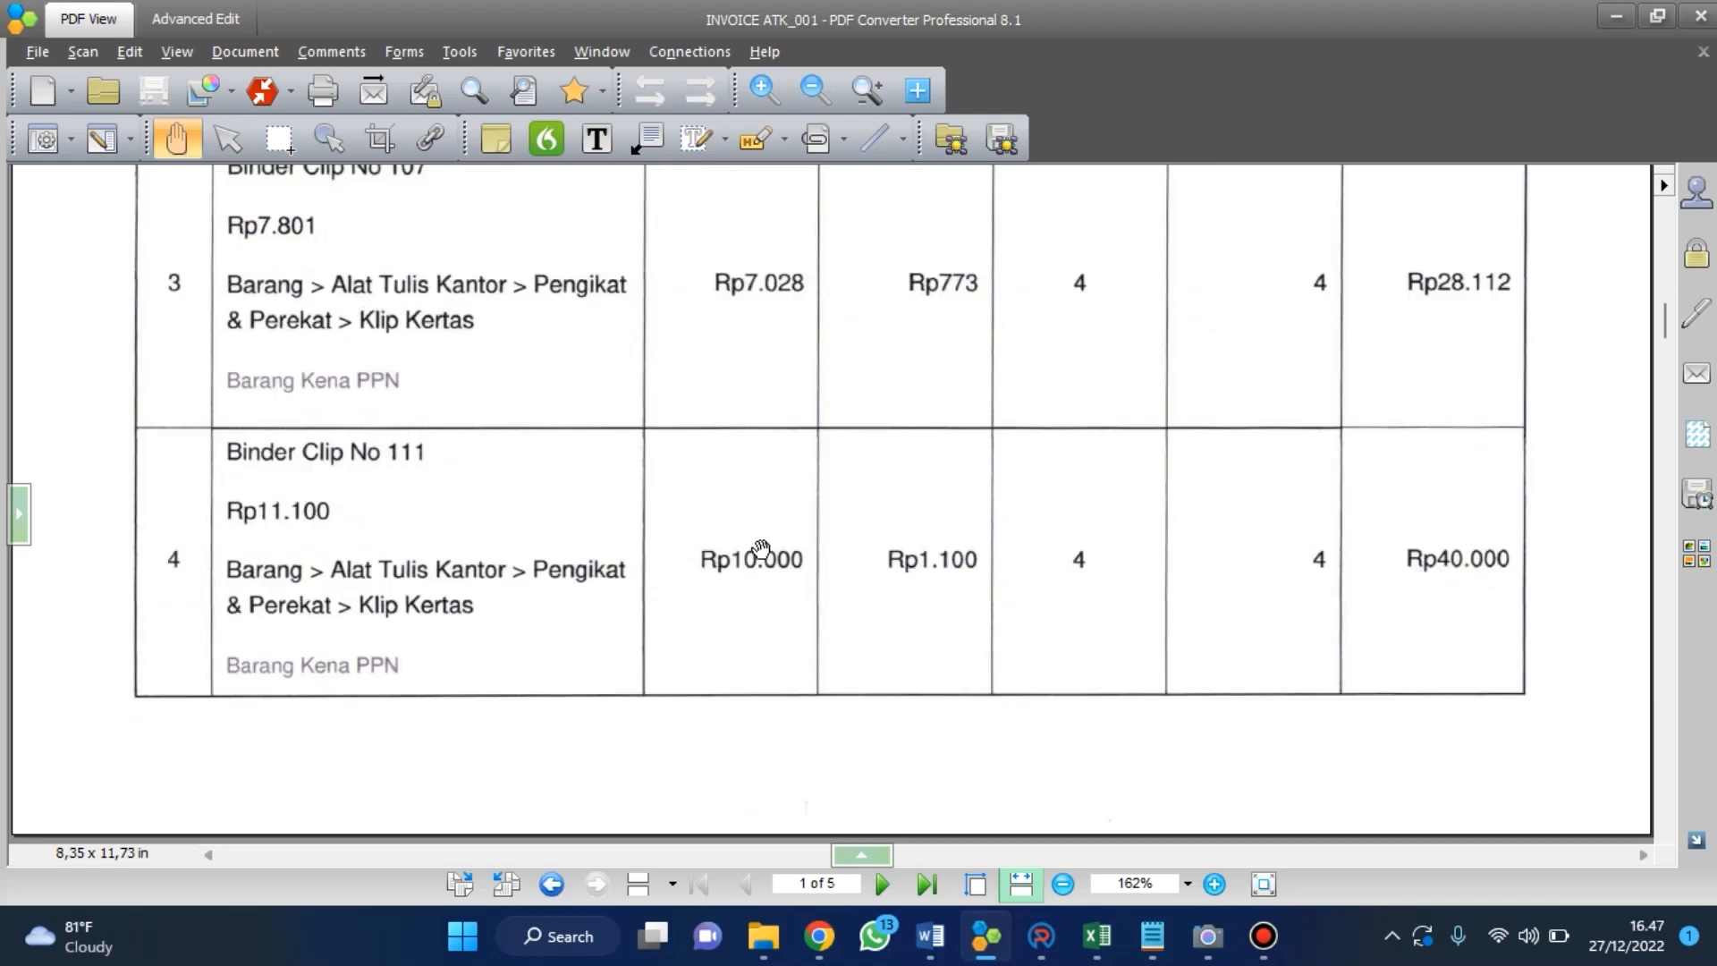
{"action": "scroll", "coordinate": [766, 556], "scroll_direction": "down", "scroll_amount": 1}
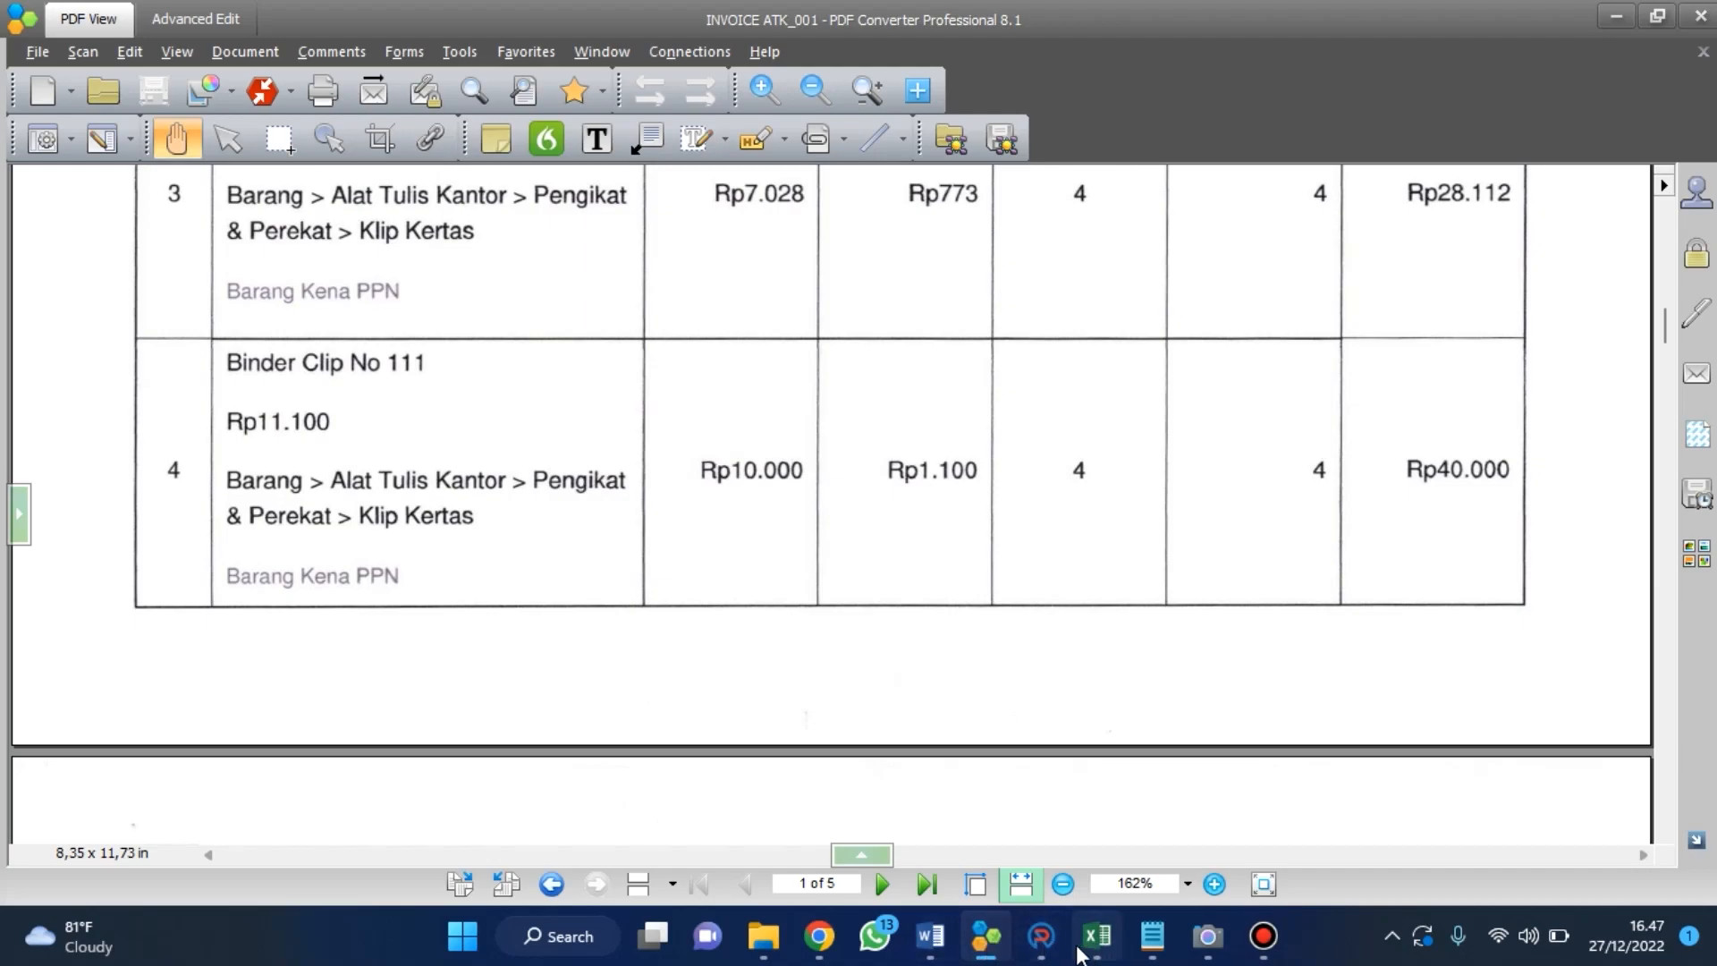
Return to ARKAS and set the unit price of Binder Klip nomor 111 to 10000.
{"action": "left_click", "coordinate": [1041, 936]}
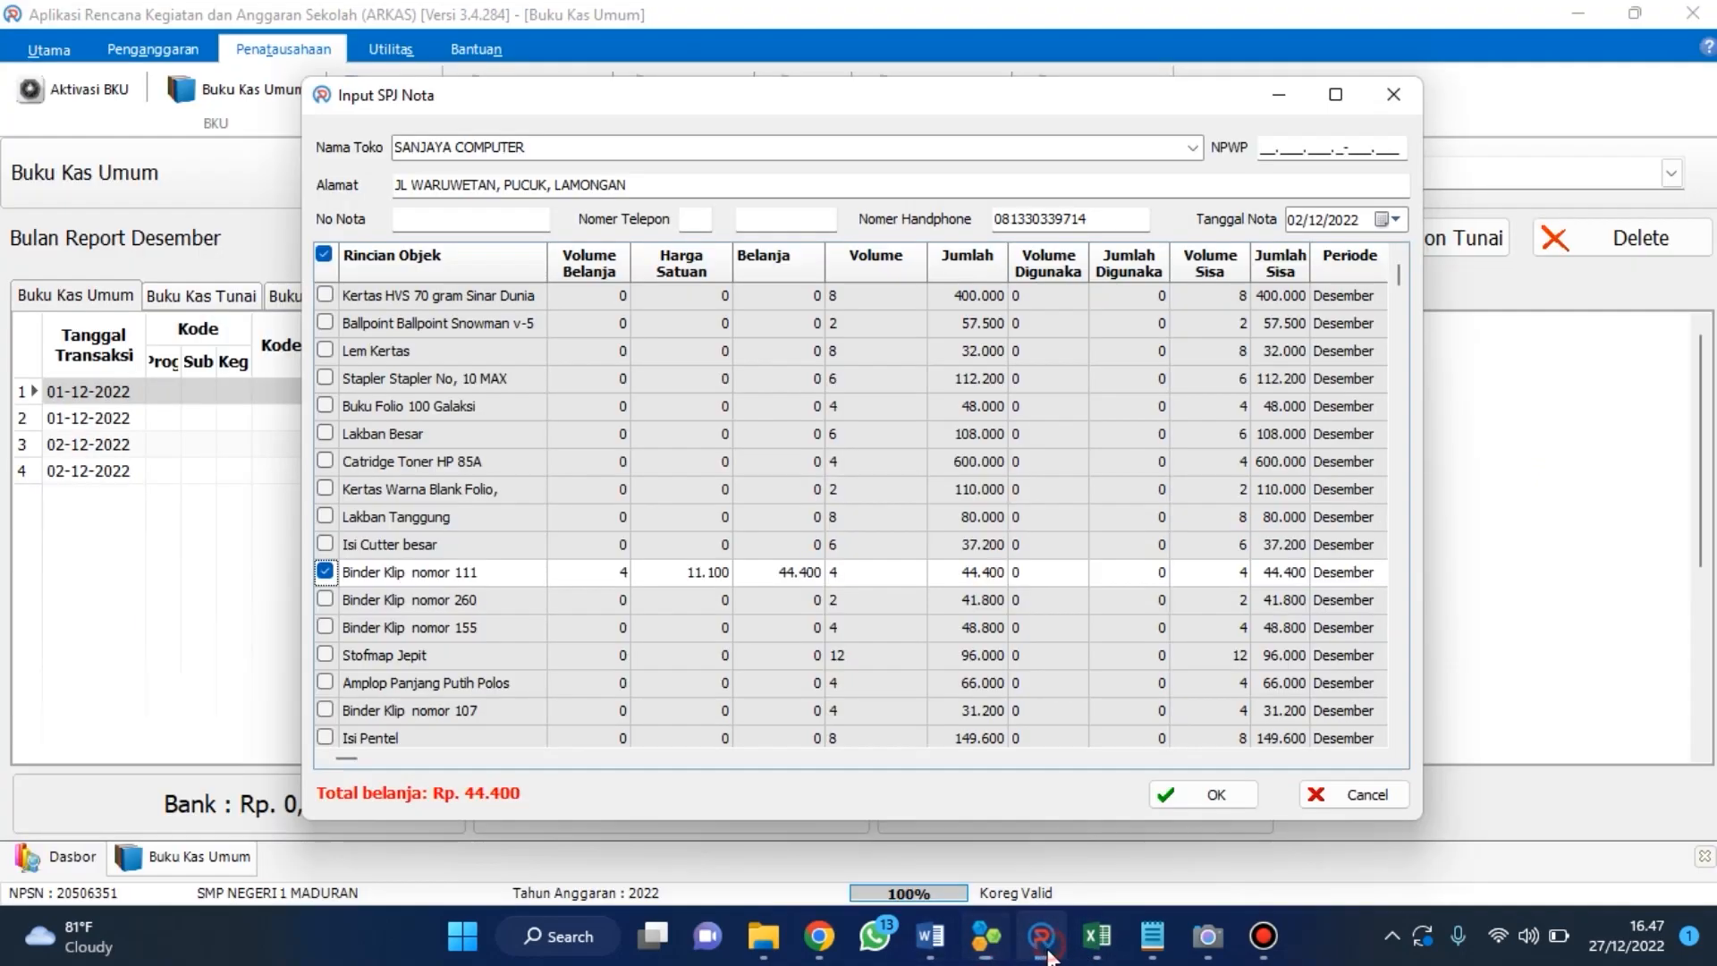
{"action": "left_click", "coordinate": [694, 572]}
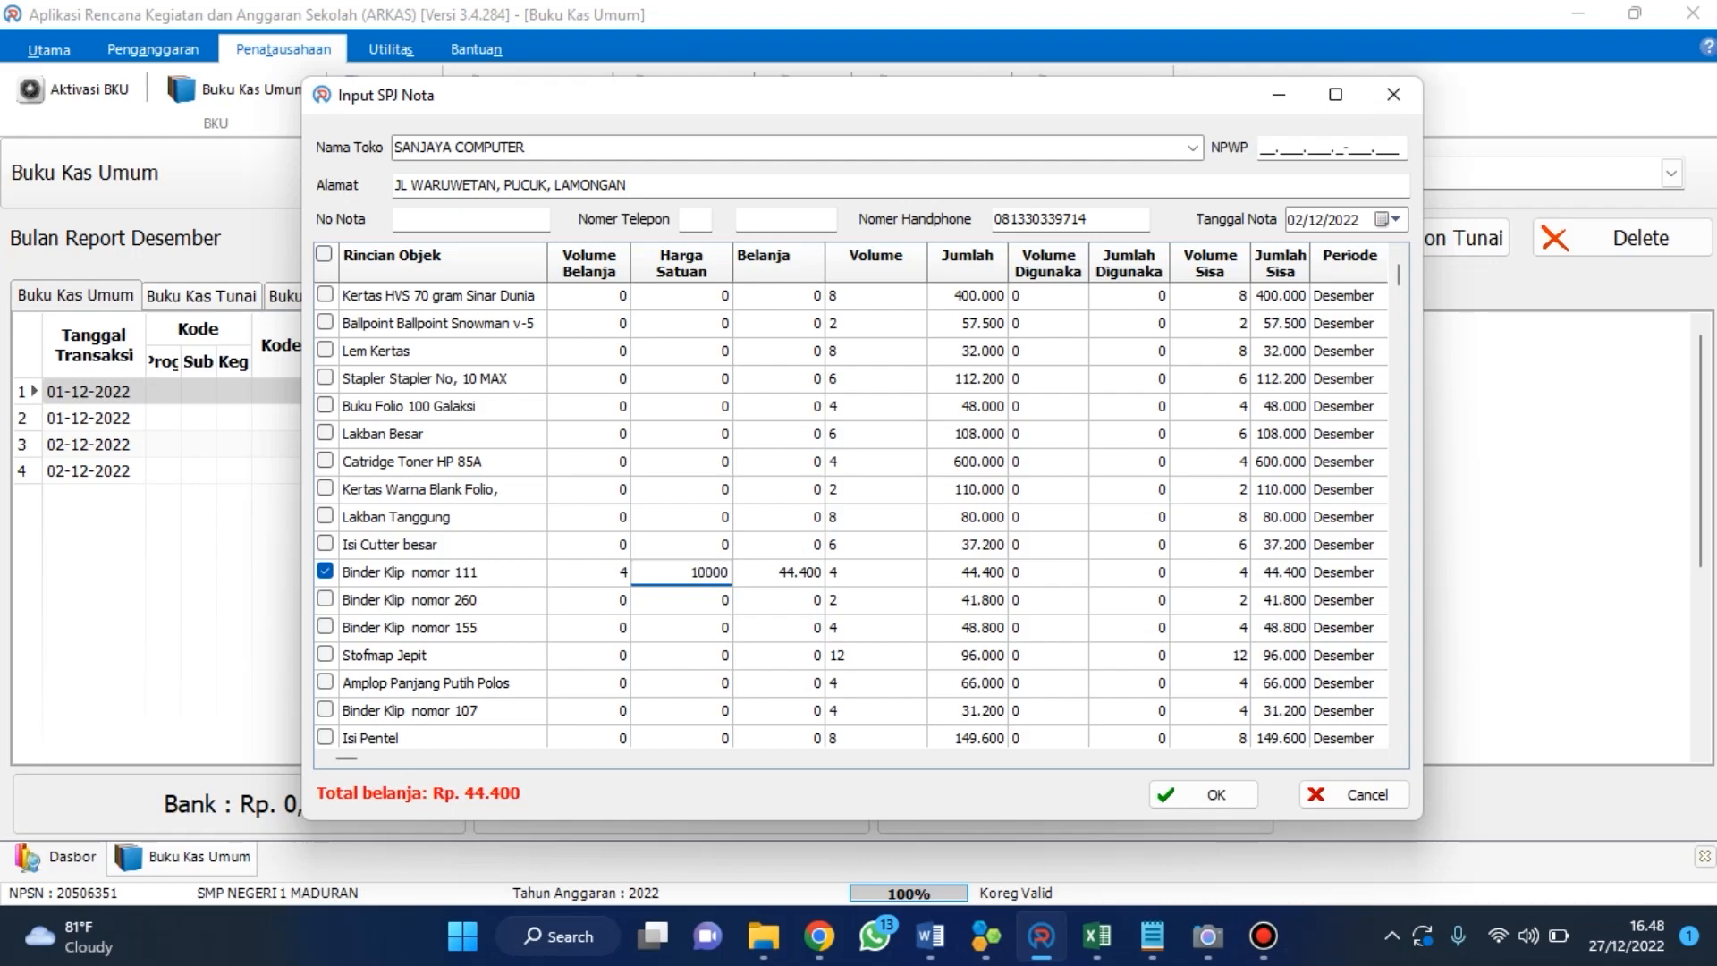
{"action": "key", "text": "Return"}
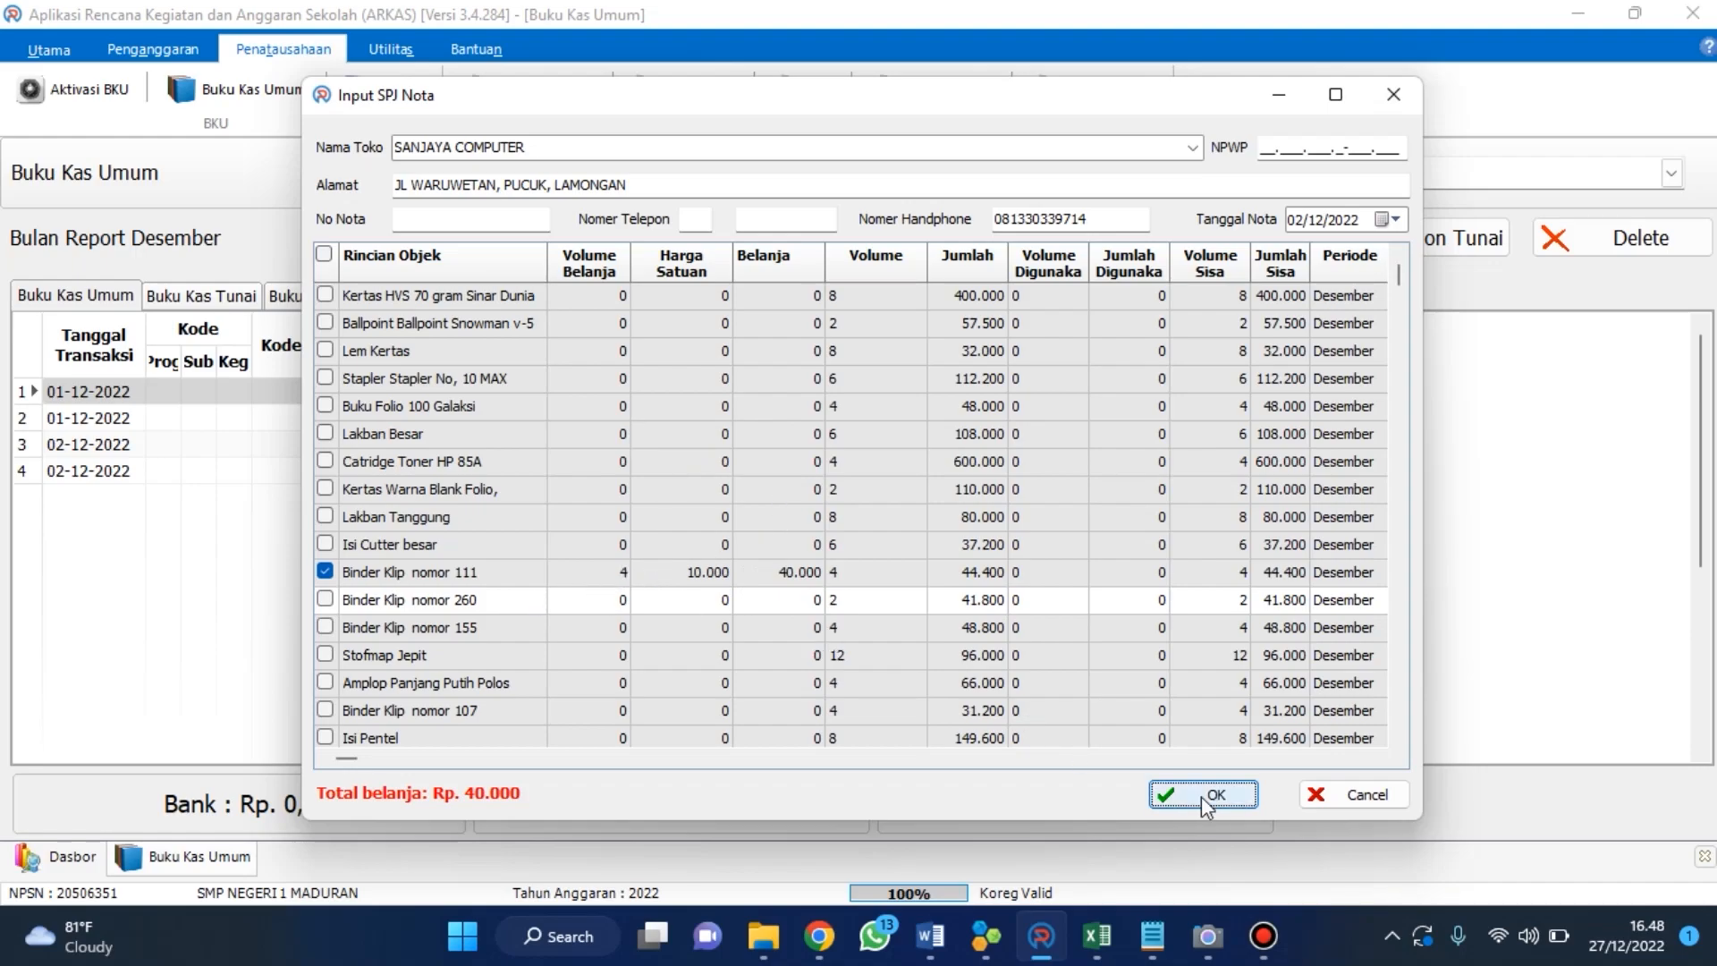
Confirm the SPJ Nota with the Binder Klip nomor 111 purchase of 4 units at 10000.
{"action": "left_click", "coordinate": [729, 578]}
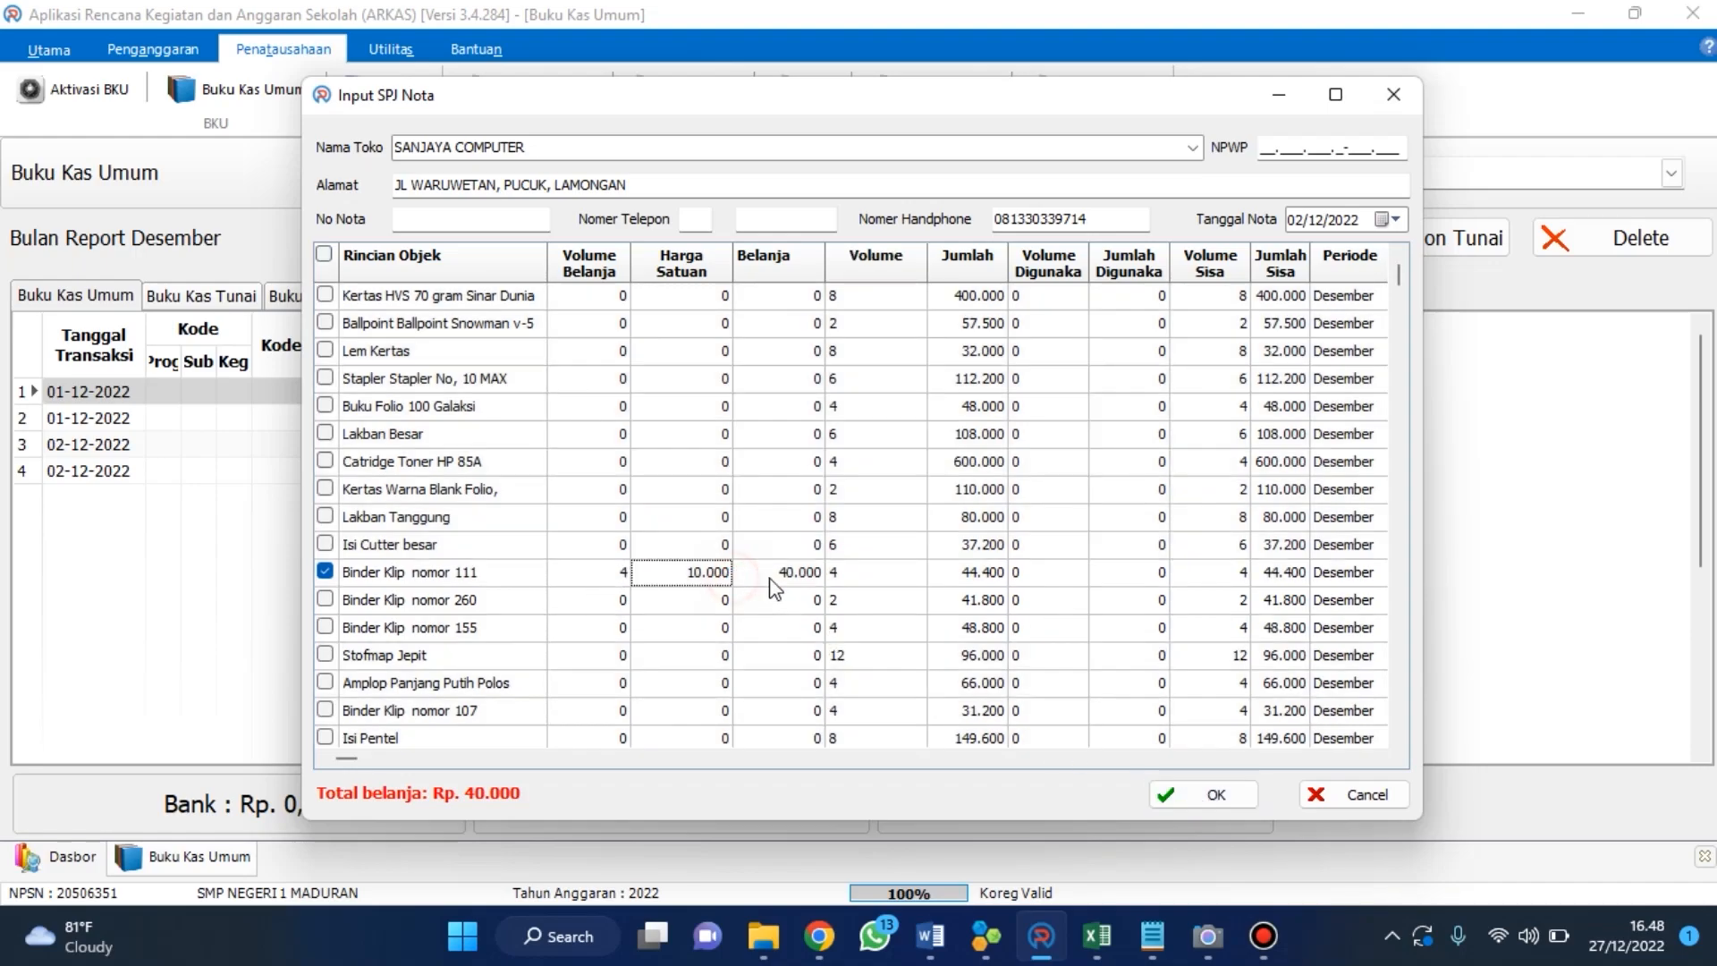
{"action": "left_click", "coordinate": [1210, 799]}
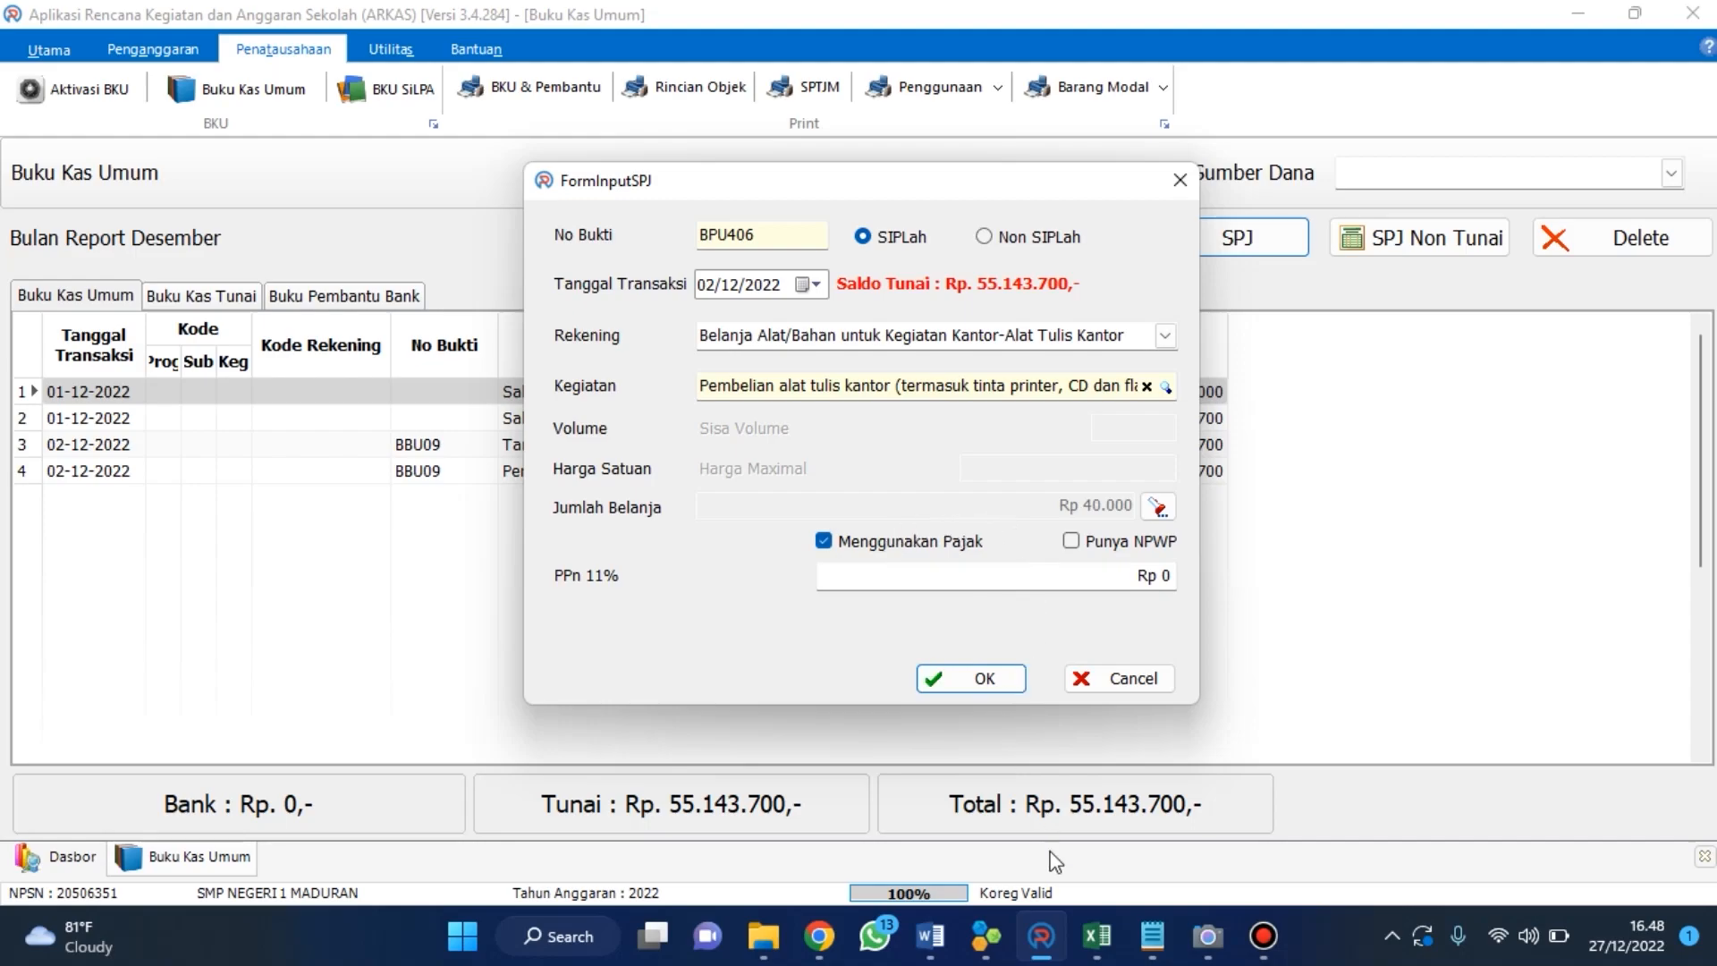
Look up the PPN for Binder Clip No 111 on the invoice, set PPN 11% to 4400 and save the SPJ.
{"action": "left_click", "coordinate": [983, 946]}
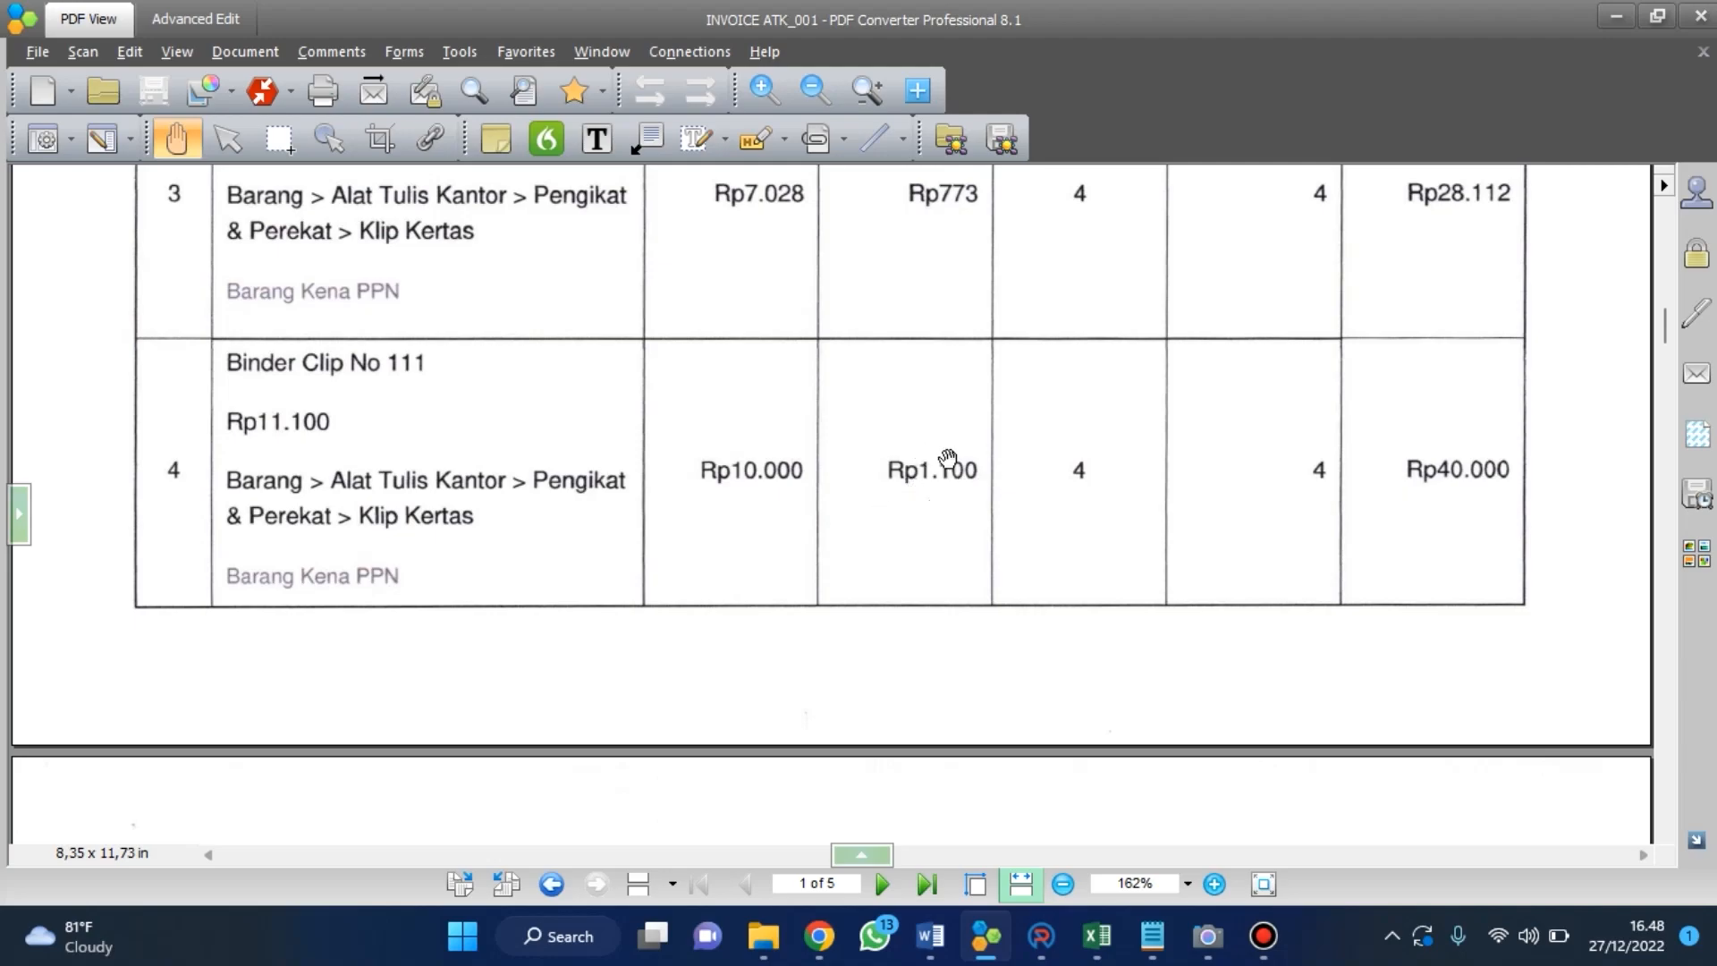
{"action": "left_click", "coordinate": [1039, 935]}
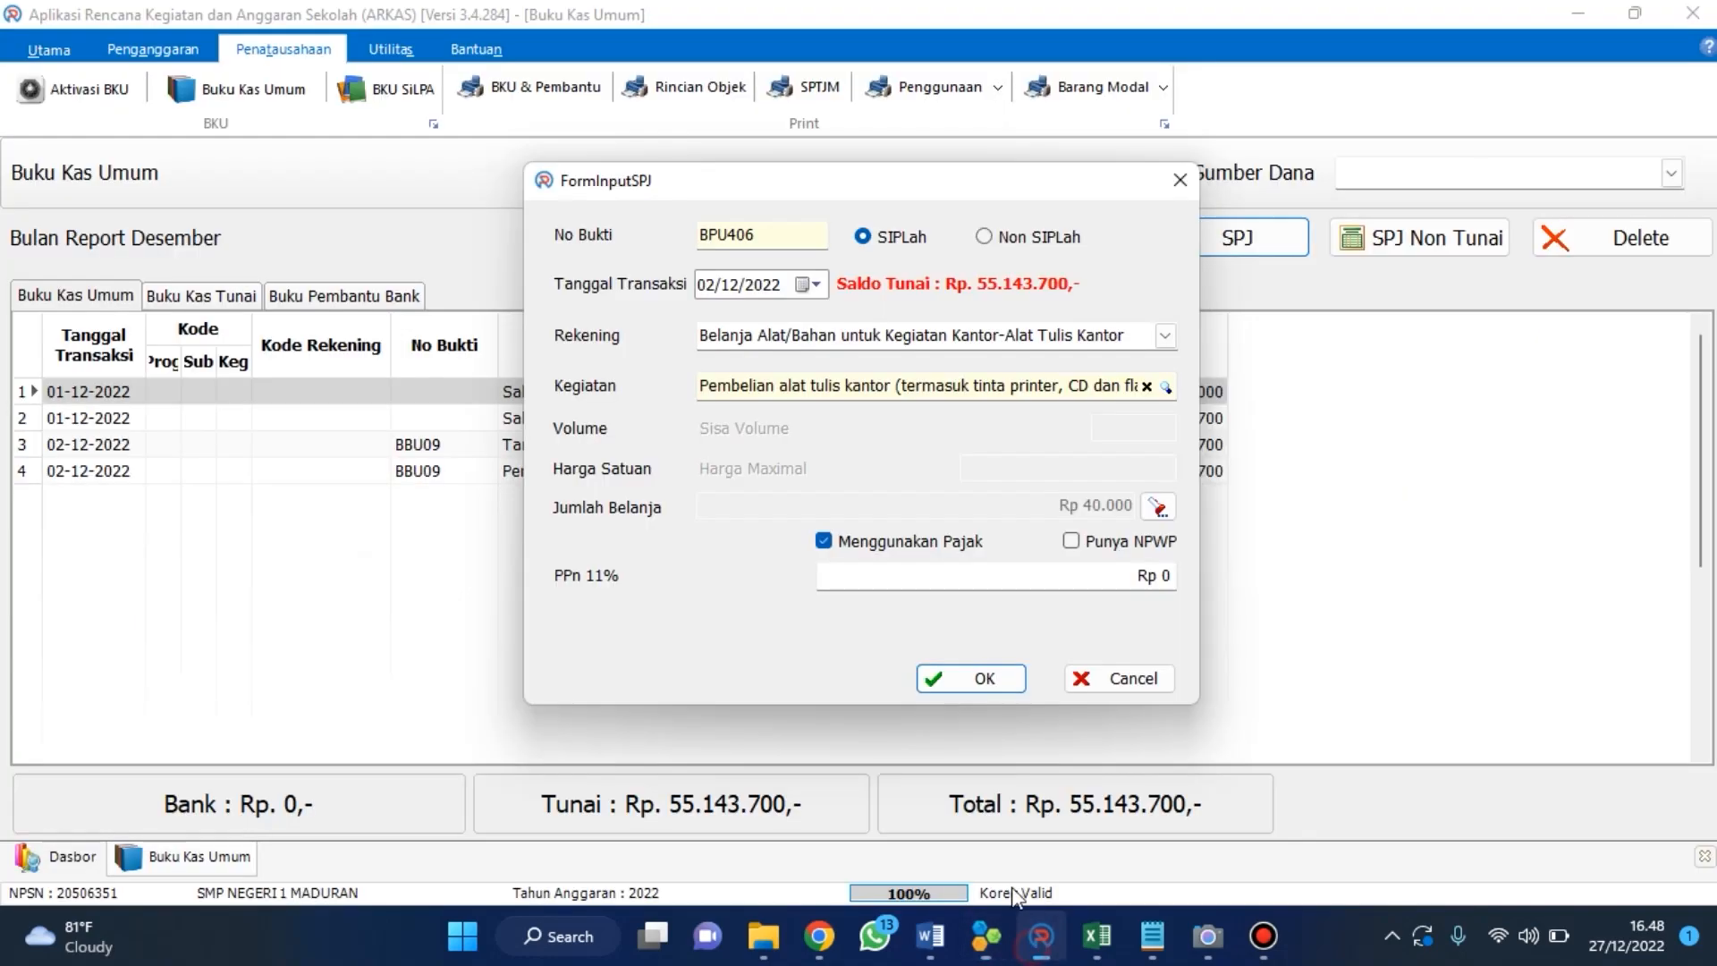
{"action": "left_click", "coordinate": [900, 576]}
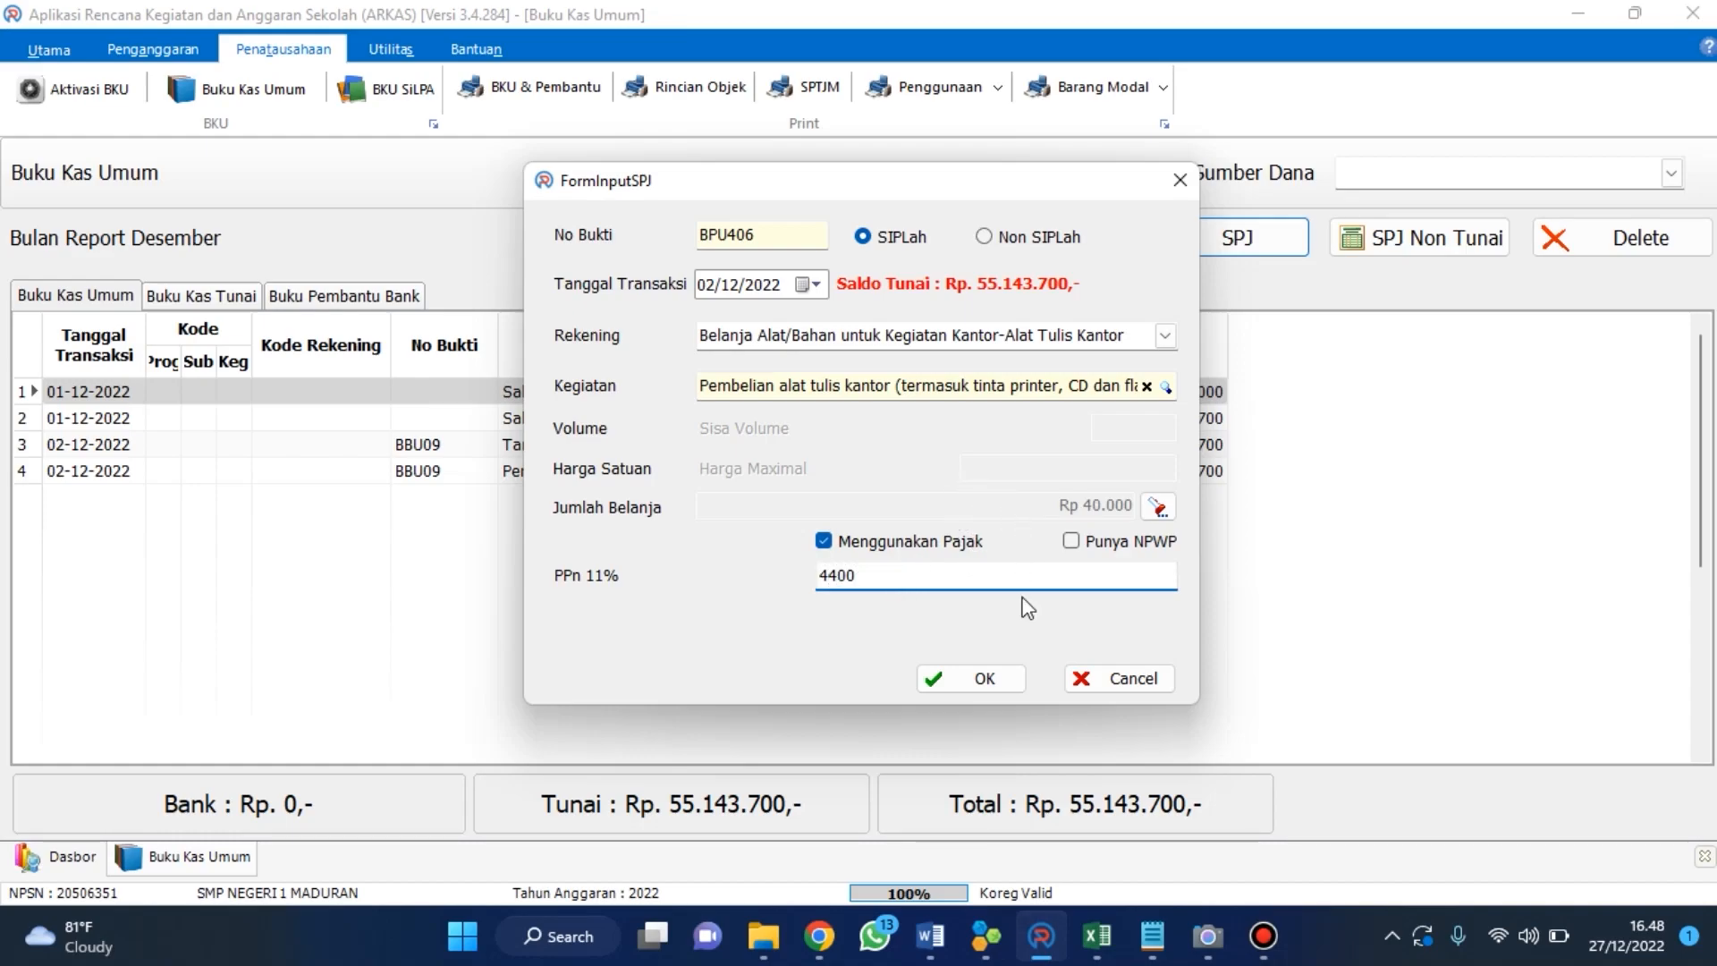
{"action": "left_click", "coordinate": [996, 689]}
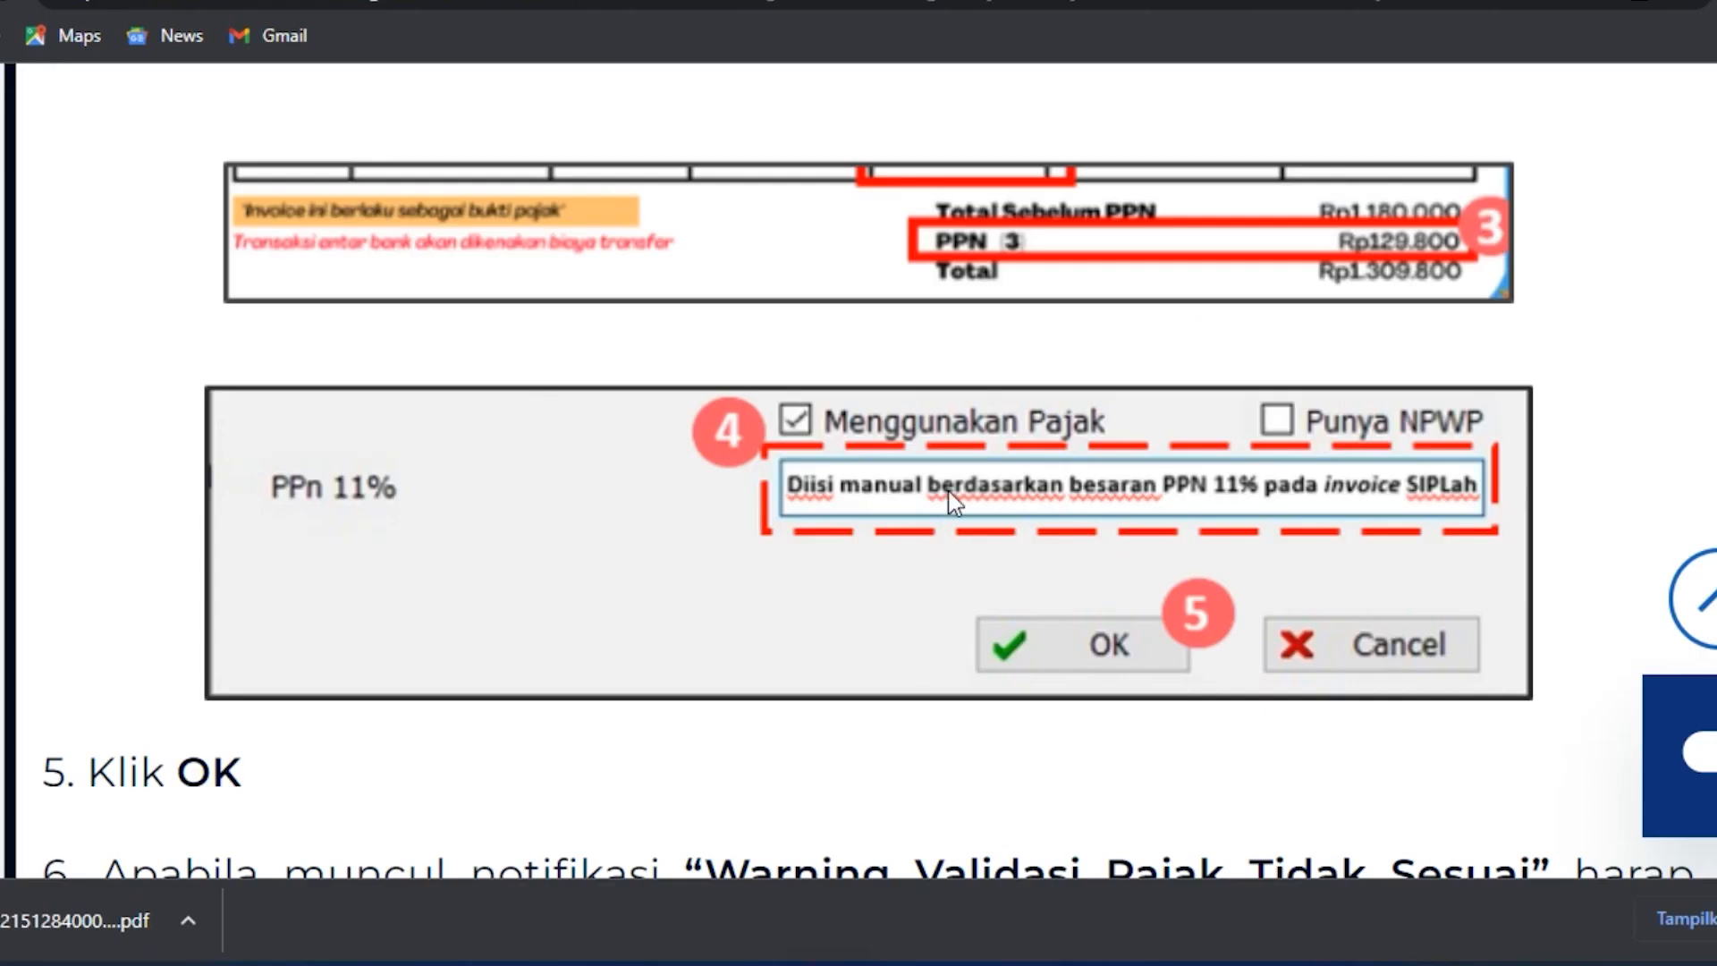
Read the tutorial article's section on entering prices after tax (Cara 2) for SIPLah SPJ.
{"action": "scroll", "coordinate": [950, 484], "scroll_direction": "down", "scroll_amount": 10}
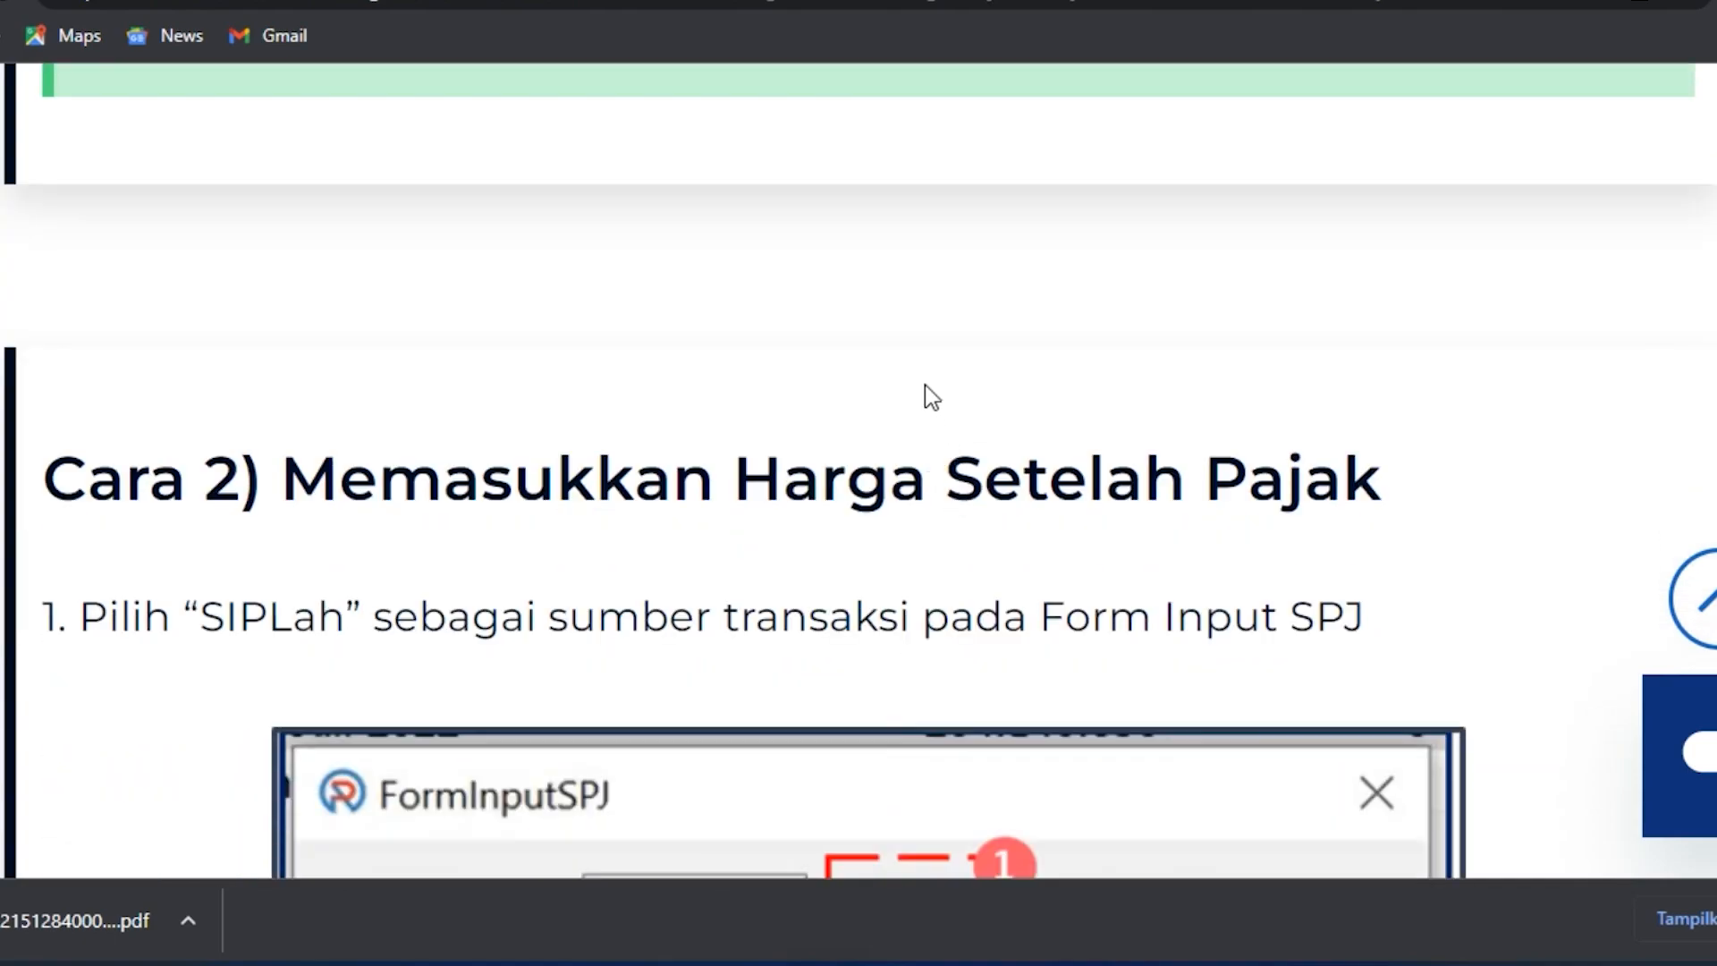
{"action": "scroll", "coordinate": [939, 430], "scroll_direction": "down", "scroll_amount": 2}
{"action": "scroll", "coordinate": [1010, 384], "scroll_direction": "down", "scroll_amount": 2}
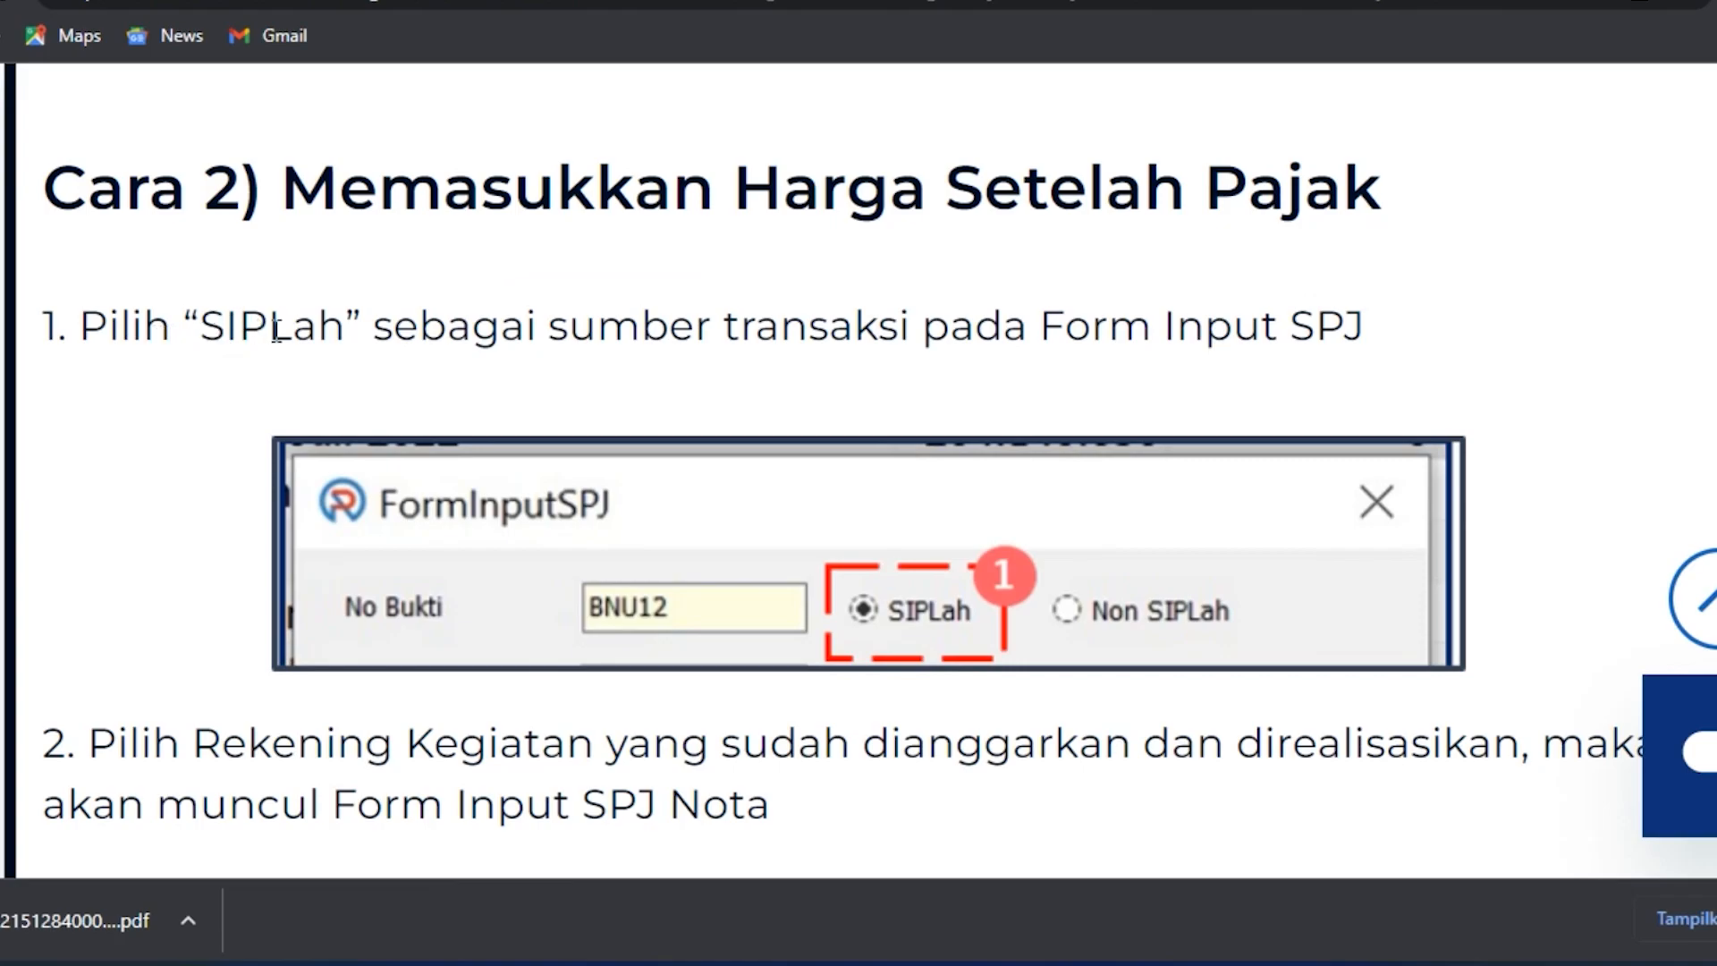
{"action": "scroll", "coordinate": [836, 543], "scroll_direction": "down", "scroll_amount": 1}
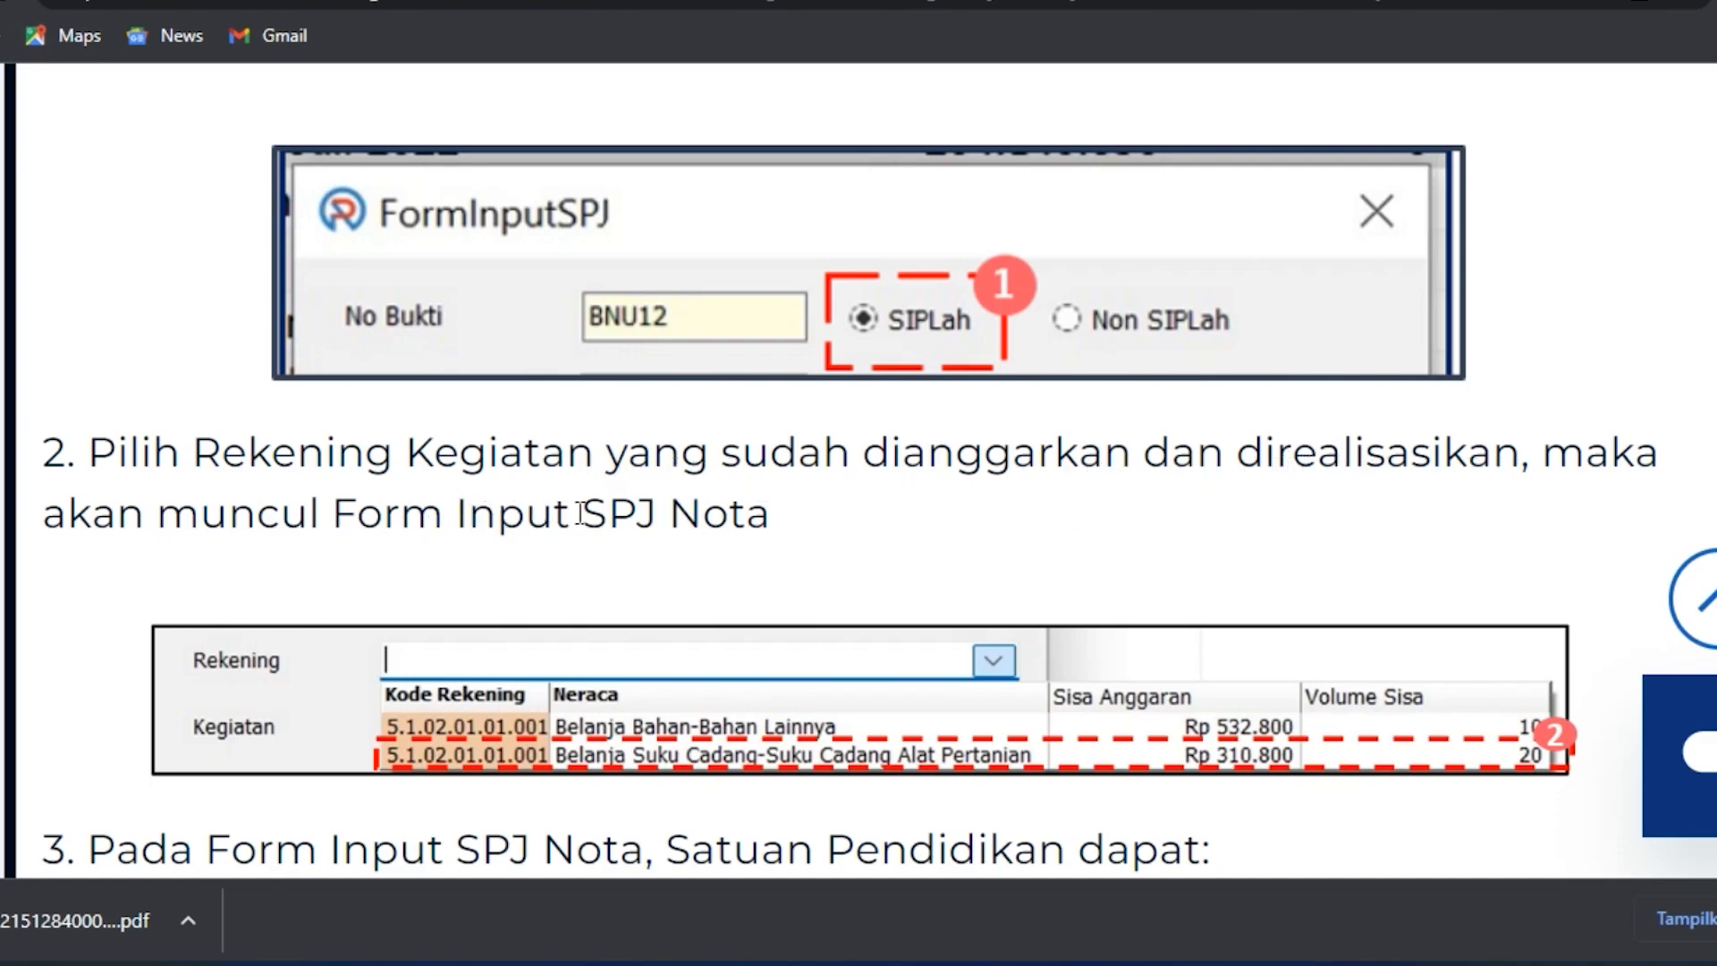
{"action": "scroll", "coordinate": [581, 513], "scroll_direction": "down", "scroll_amount": 5}
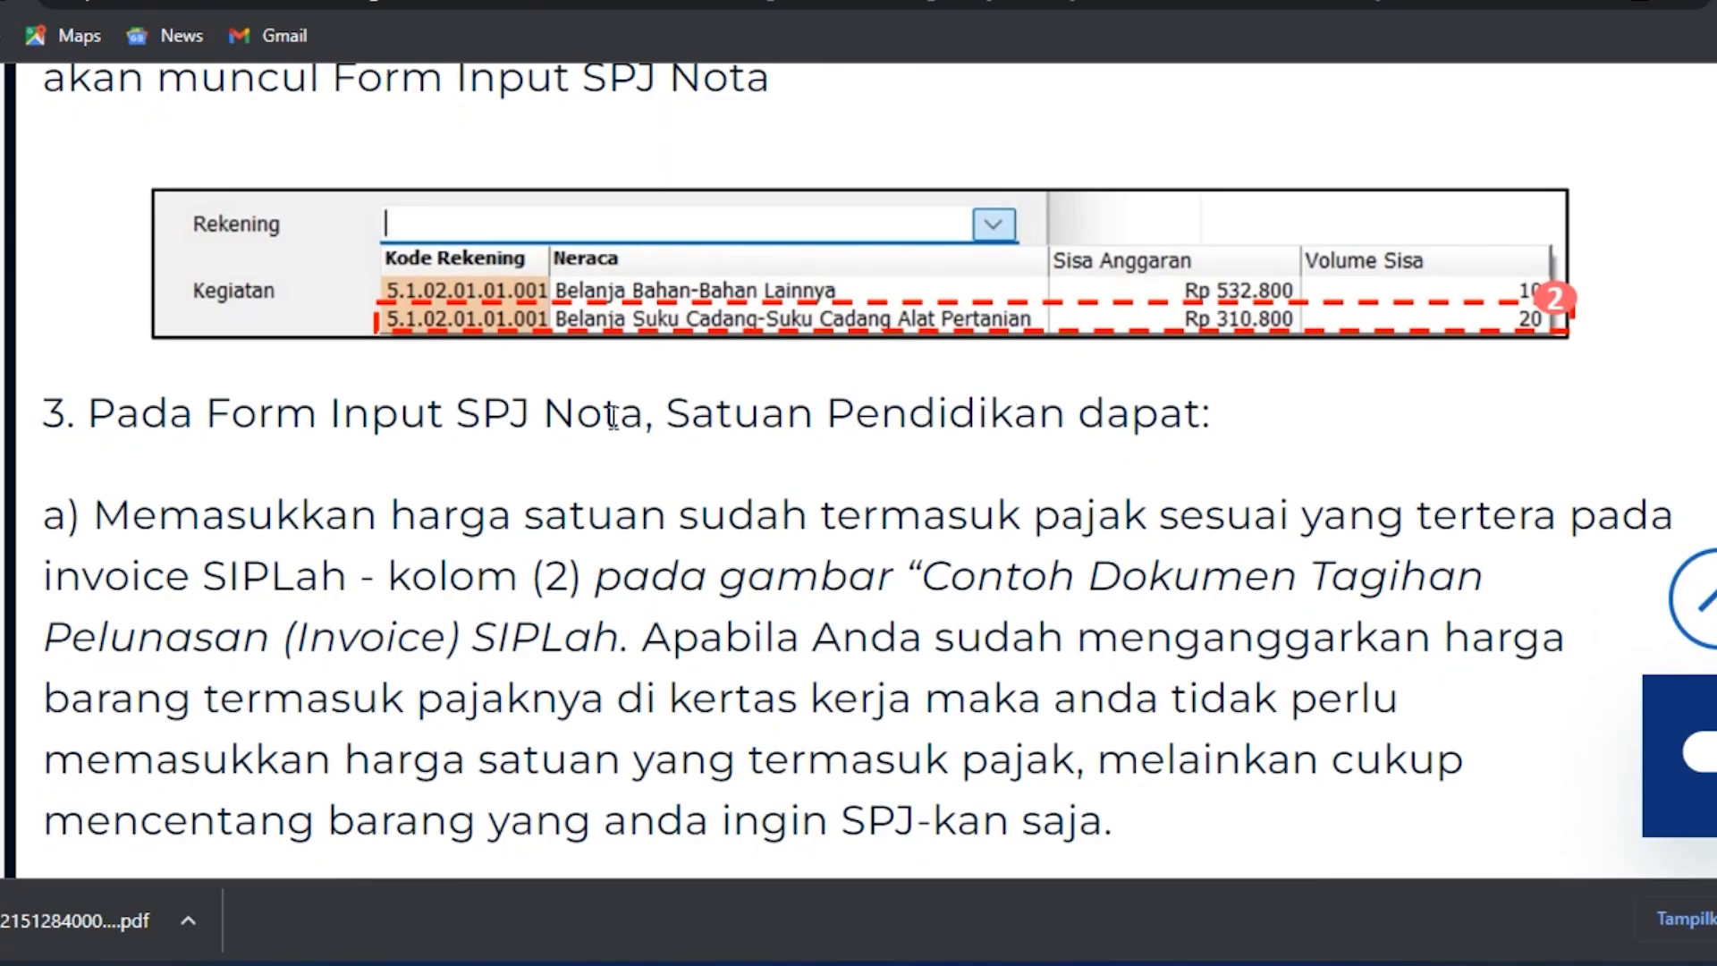